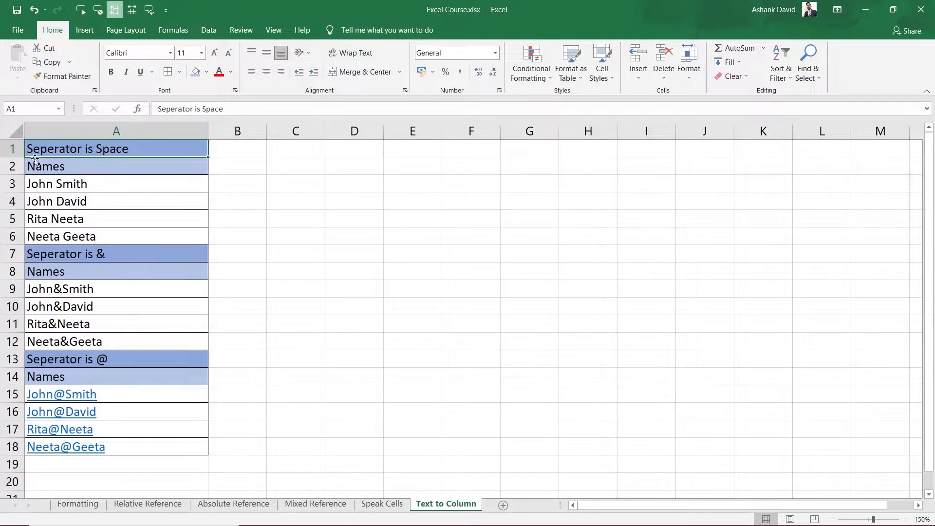
# Examine the three name lists in column A and the separator each one uses: space, & and @.
pyautogui.moveTo(104, 191); pyautogui.dragTo(100, 237)
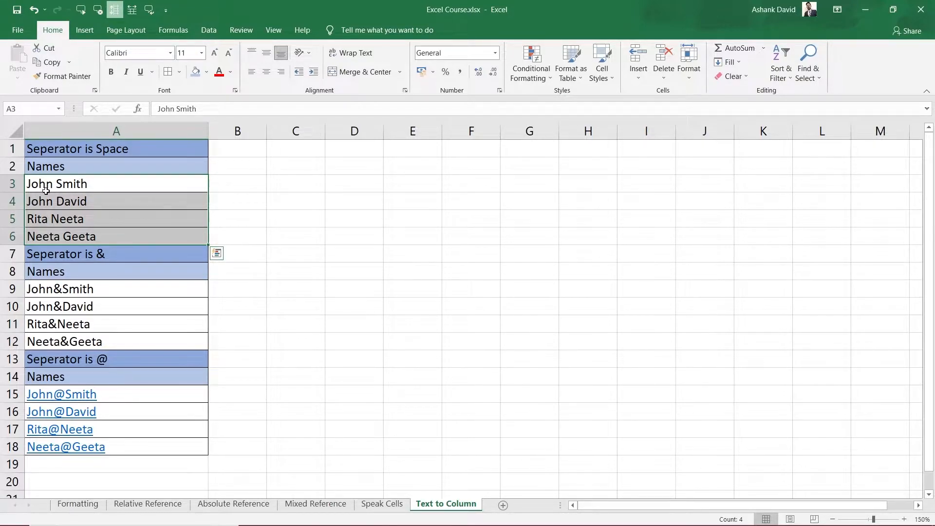
pyautogui.click(48, 209)
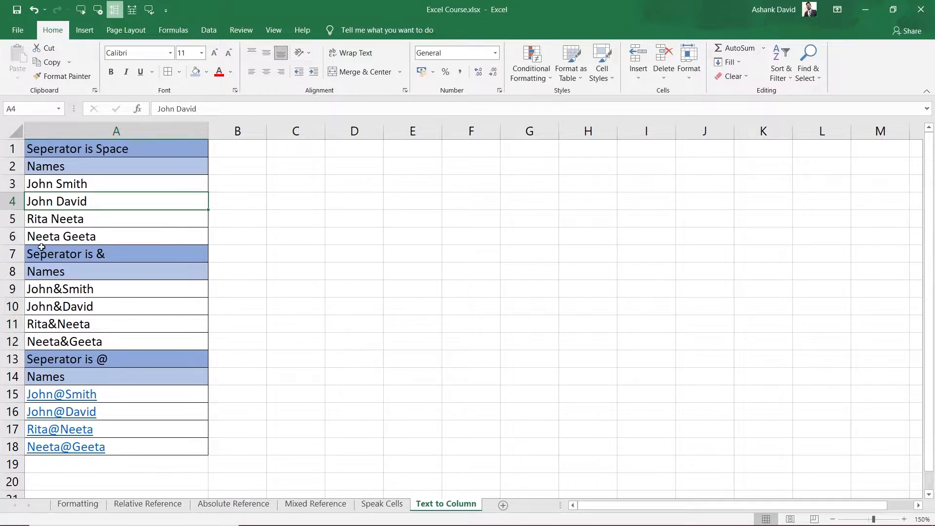
pyautogui.click(90, 257)
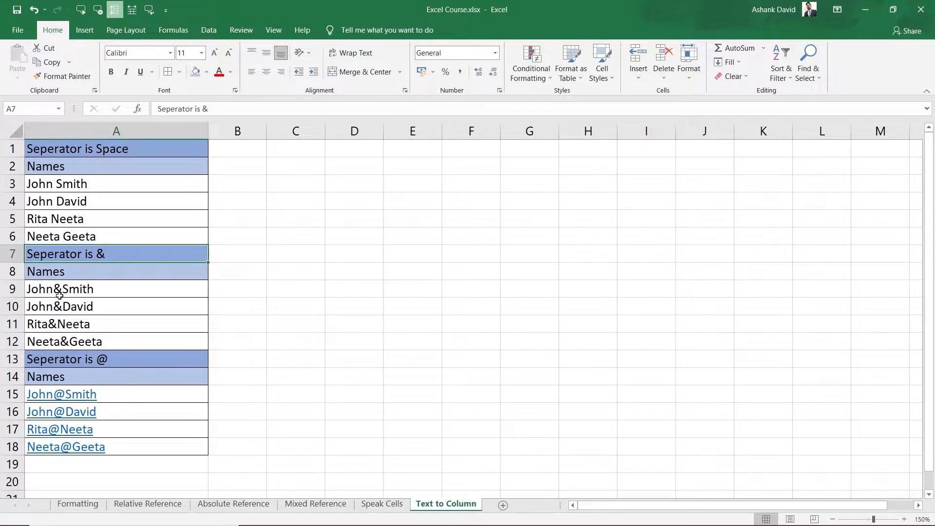
pyautogui.click(41, 296)
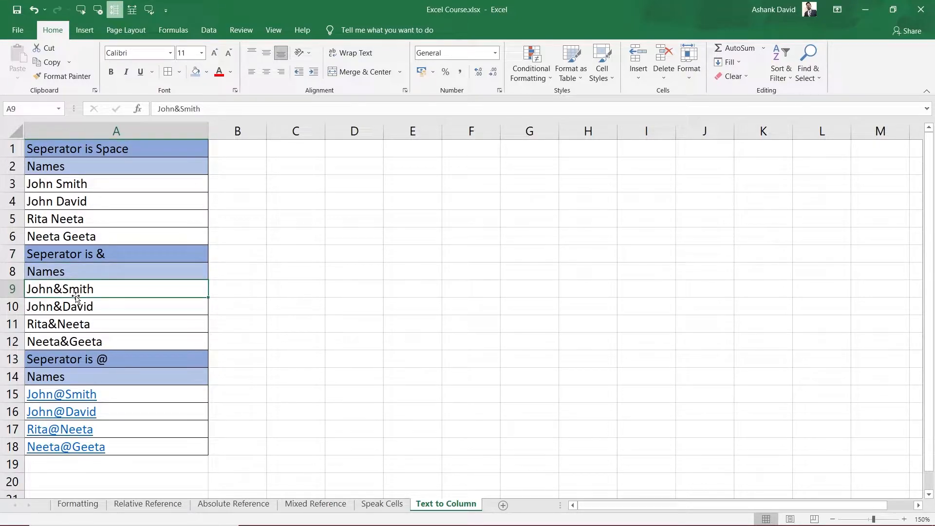
pyautogui.click(55, 311)
pyautogui.click(58, 327)
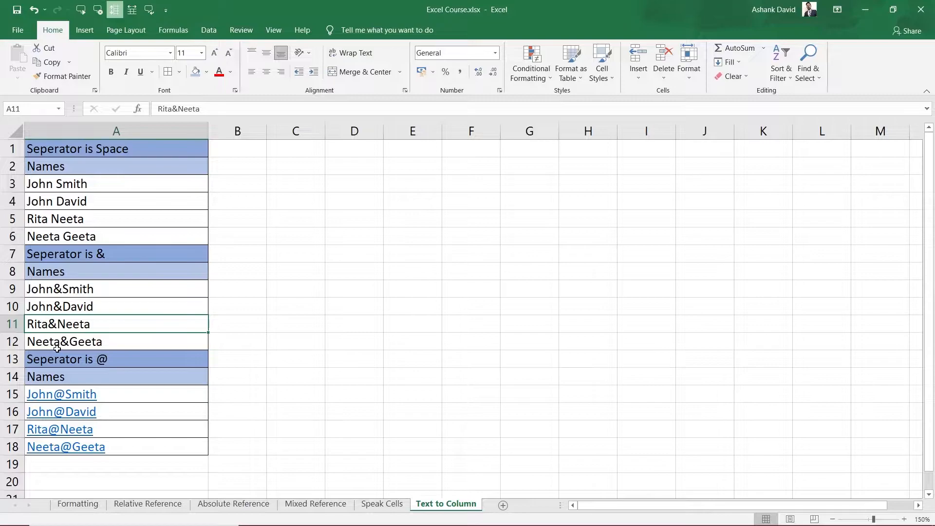
pyautogui.click(57, 346)
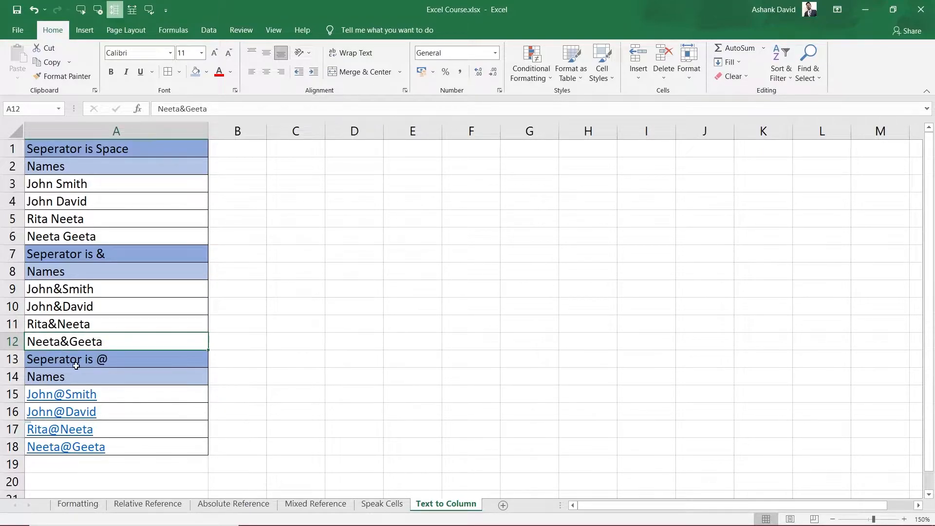
pyautogui.click(145, 369)
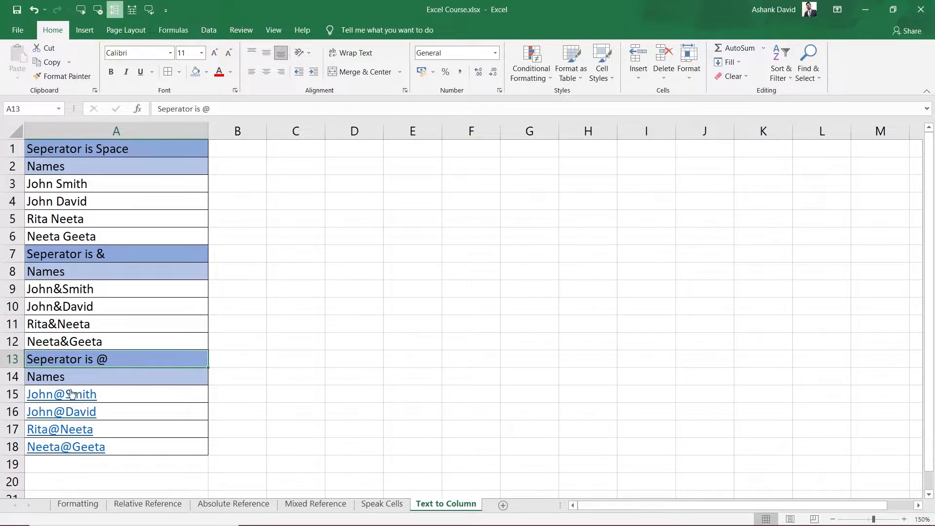
pyautogui.click(125, 395)
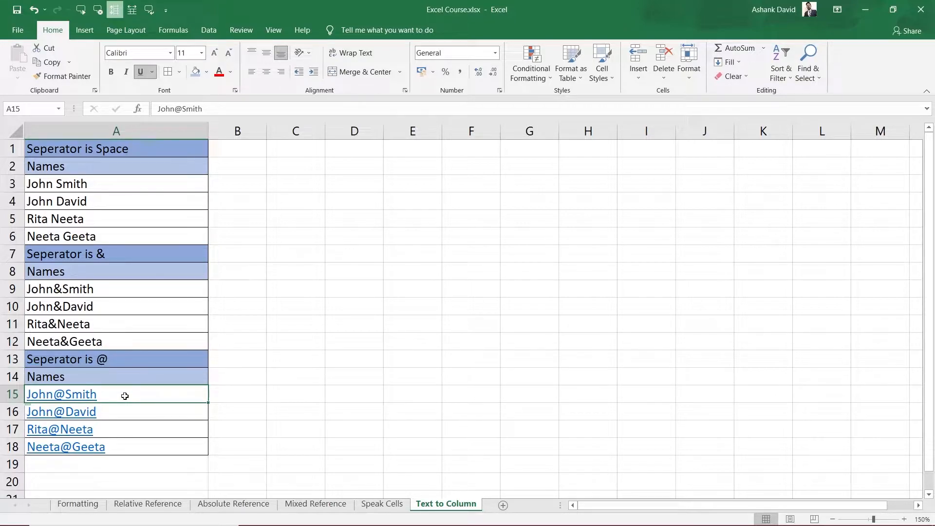
pyautogui.click(118, 412)
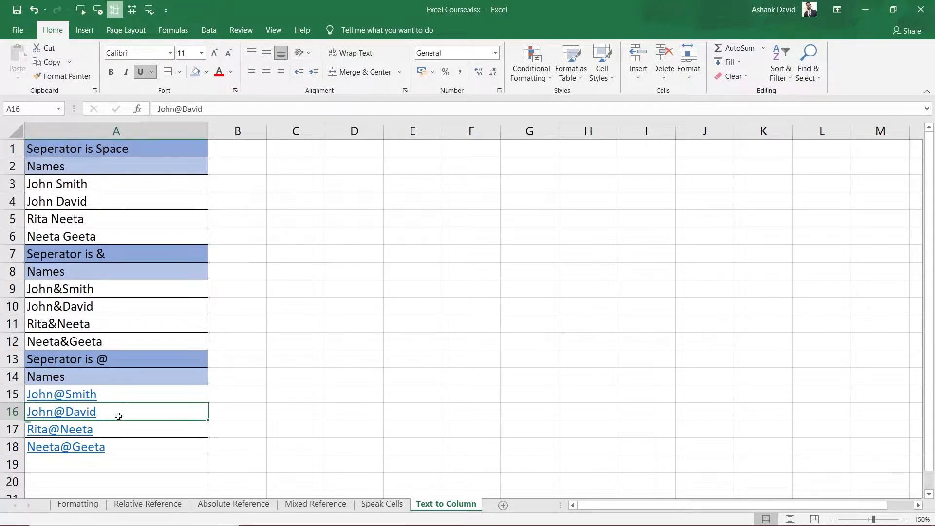
pyautogui.click(118, 432)
pyautogui.click(123, 451)
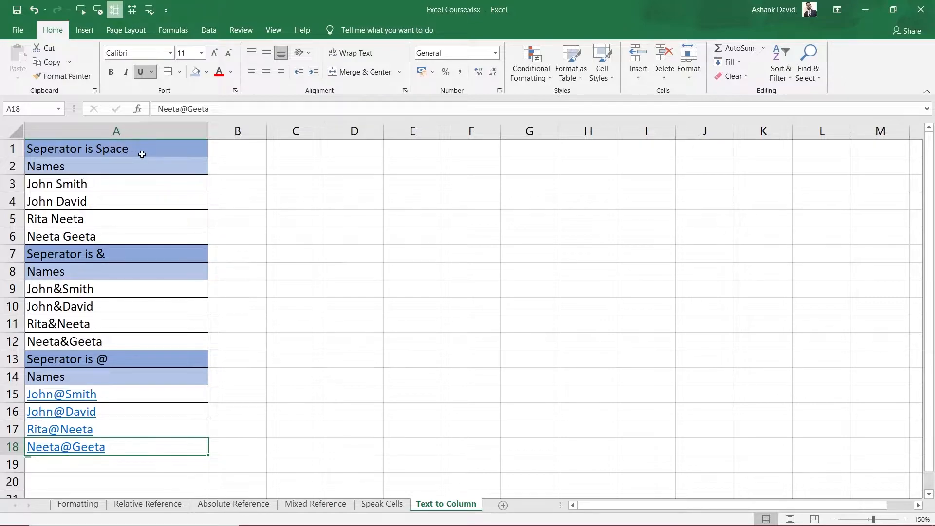
pyautogui.click(108, 190)
pyautogui.click(121, 299)
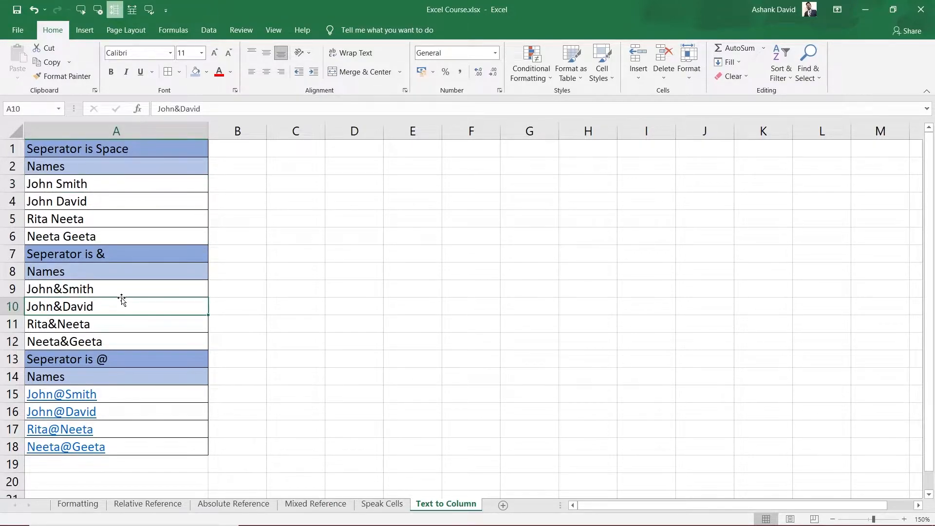
pyautogui.click(128, 415)
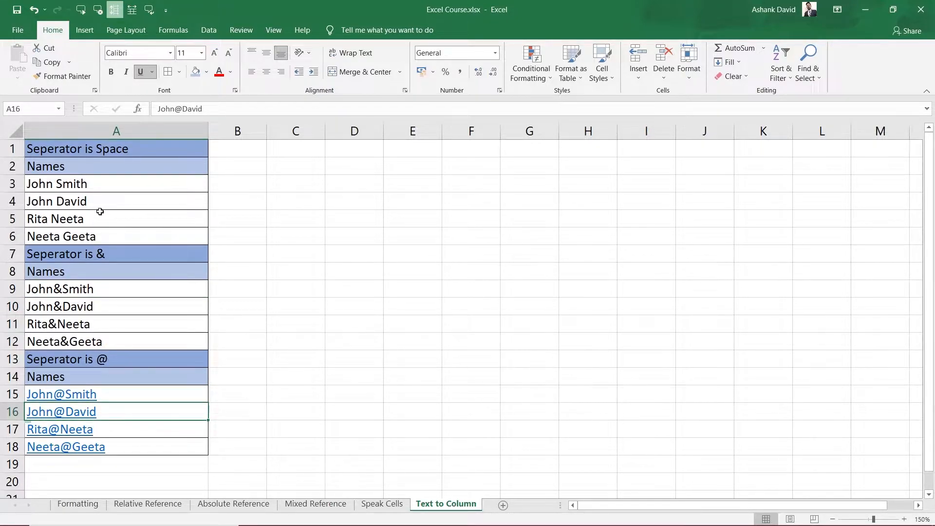
# Compare the full names in the first list with the empty cells C3:D5 where separate first and last names could go.
pyautogui.click(38, 185)
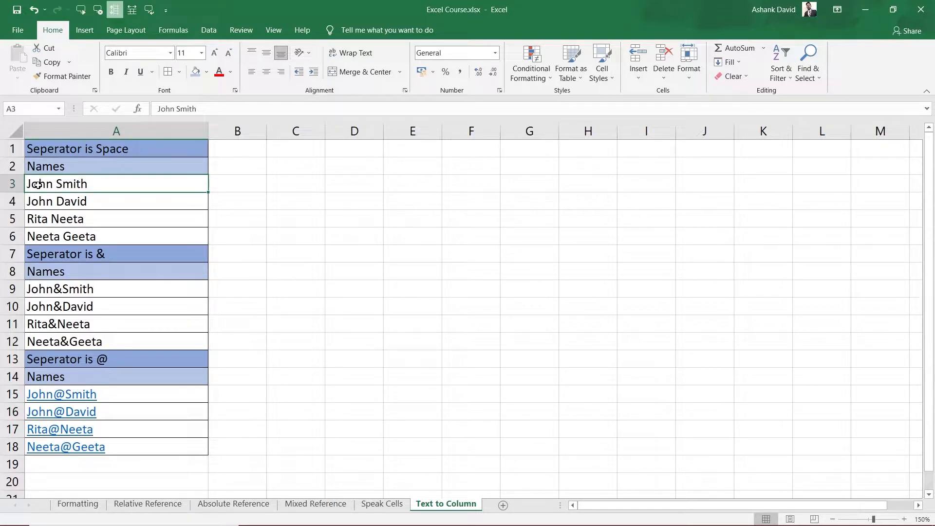
pyautogui.click(282, 188)
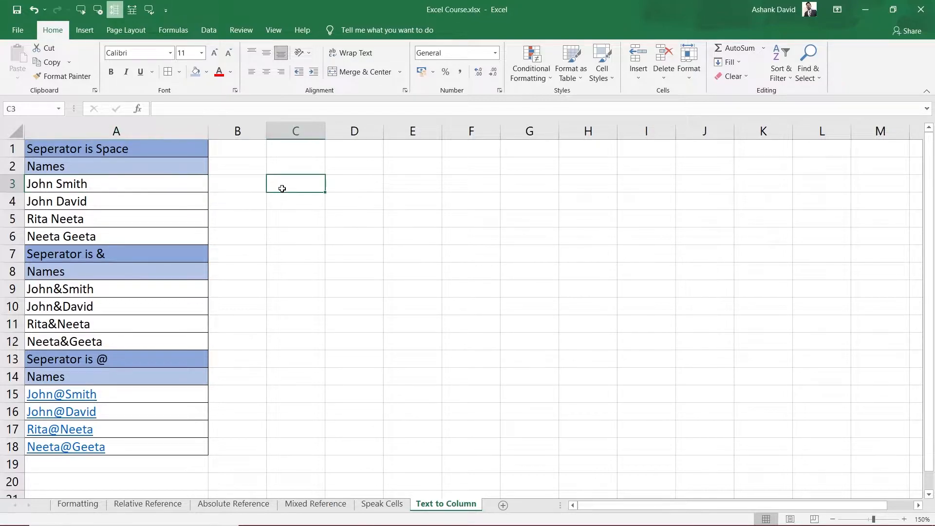
pyautogui.click(89, 188)
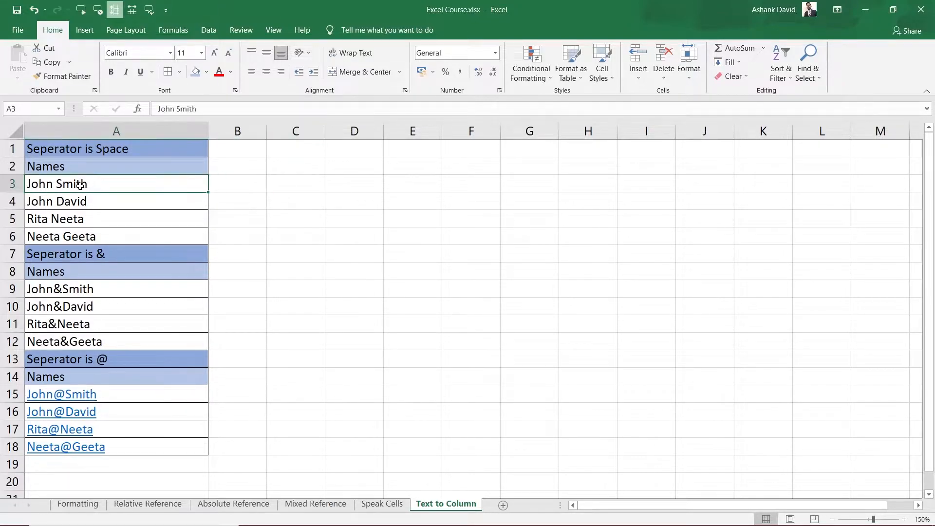
pyautogui.click(351, 181)
pyautogui.click(288, 185)
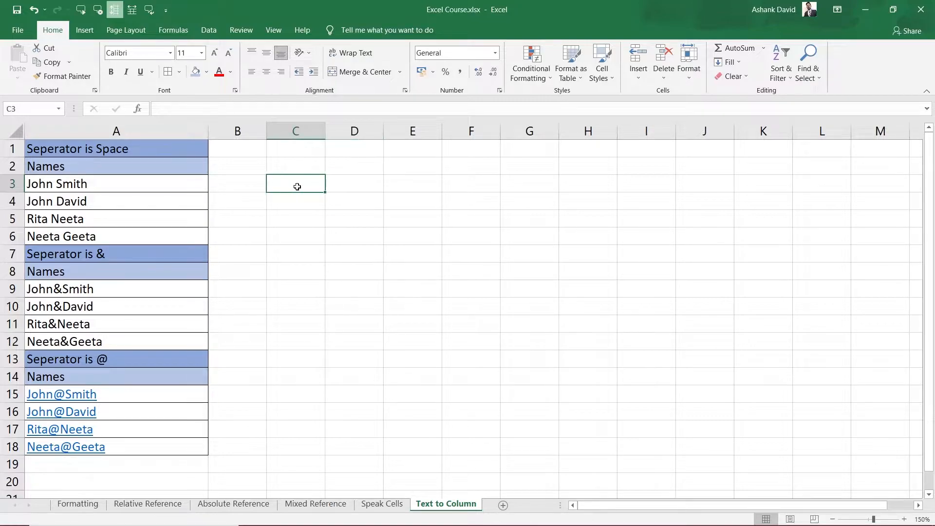
pyautogui.click(364, 186)
pyautogui.click(291, 202)
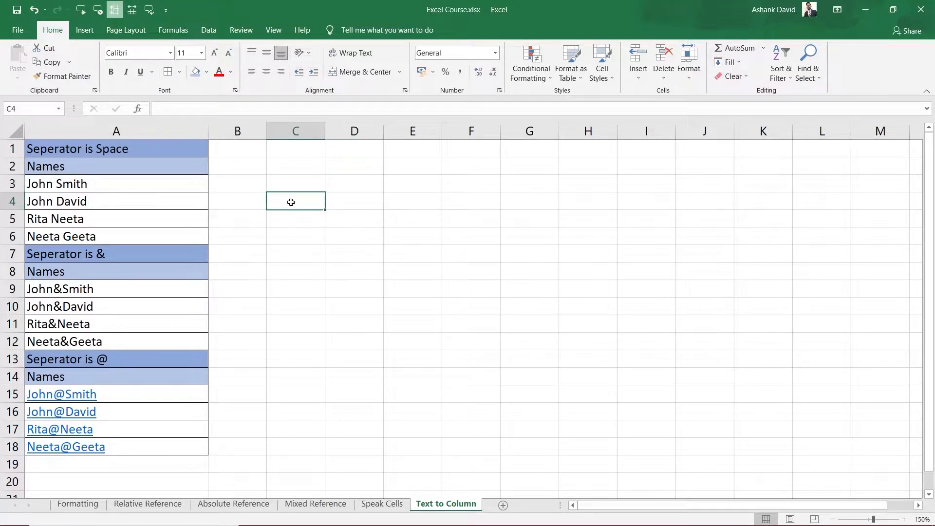
pyautogui.click(351, 202)
pyautogui.click(296, 223)
pyautogui.click(359, 229)
pyautogui.click(361, 221)
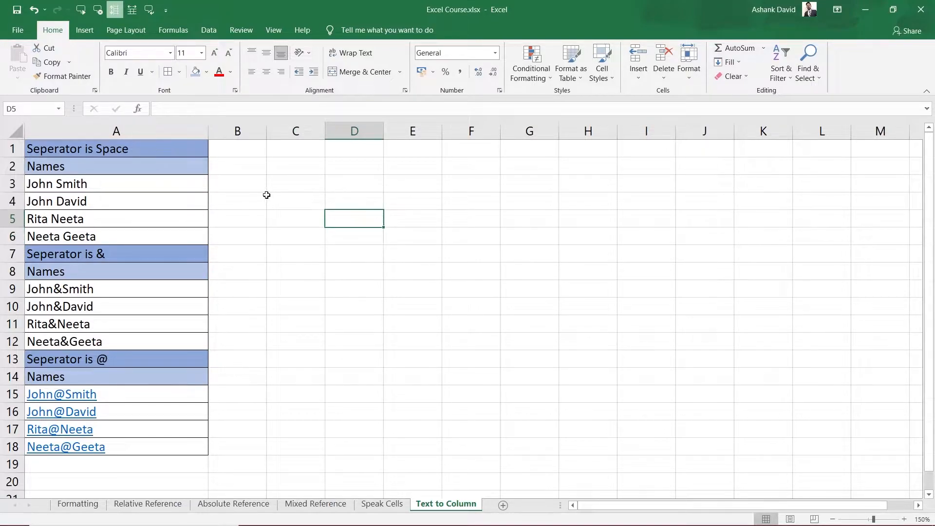
# Set up Text to Columns for the names in A3:A6 as delimited data, with Space as delimiter and consecutive delimiters treated as one.
pyautogui.moveTo(61, 183); pyautogui.dragTo(71, 237)
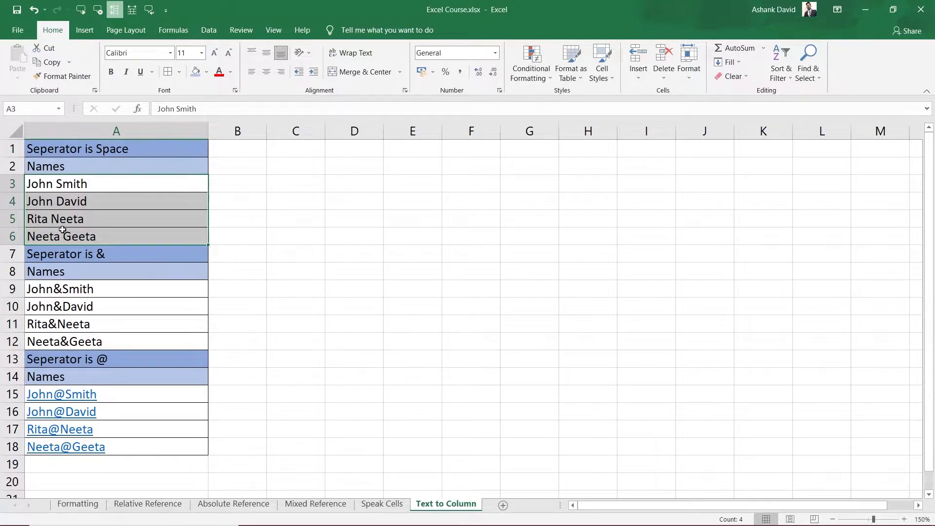
pyautogui.click(212, 34)
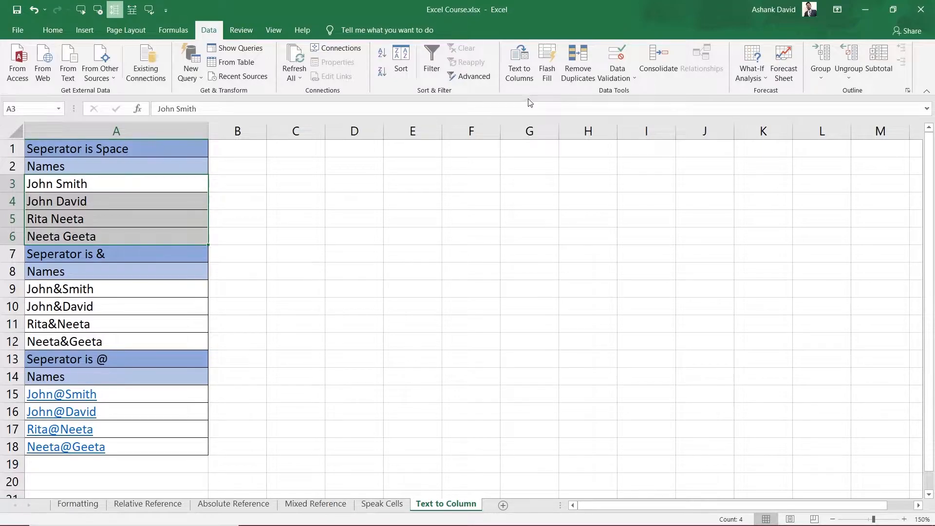
pyautogui.click(520, 72)
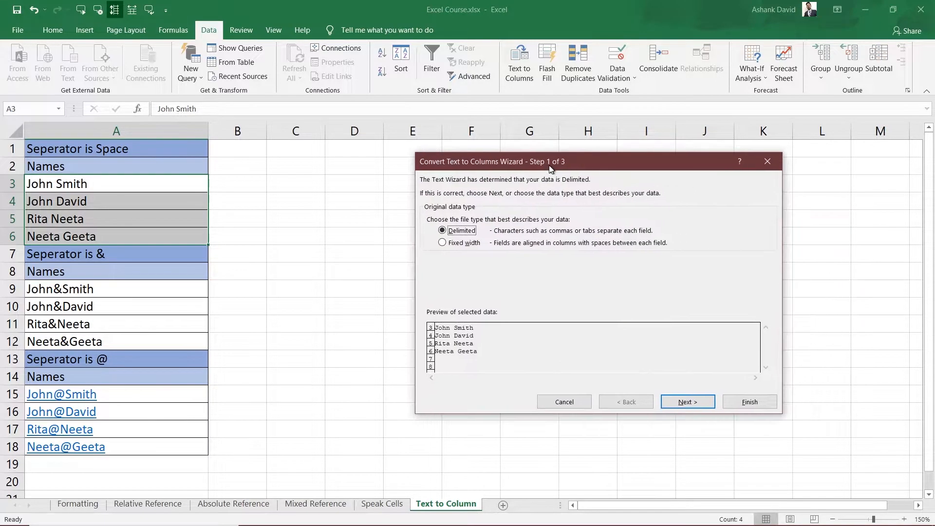
pyautogui.moveTo(551, 169); pyautogui.dragTo(539, 170)
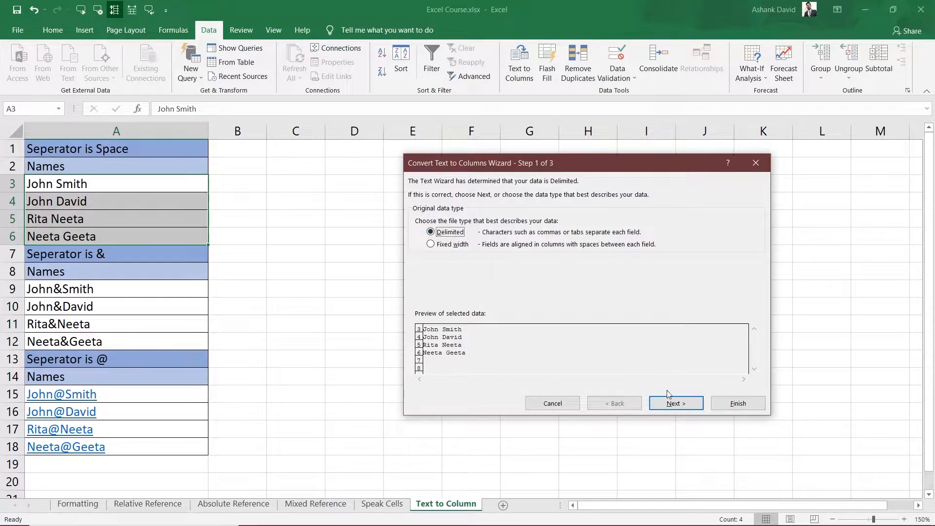
pyautogui.click(676, 404)
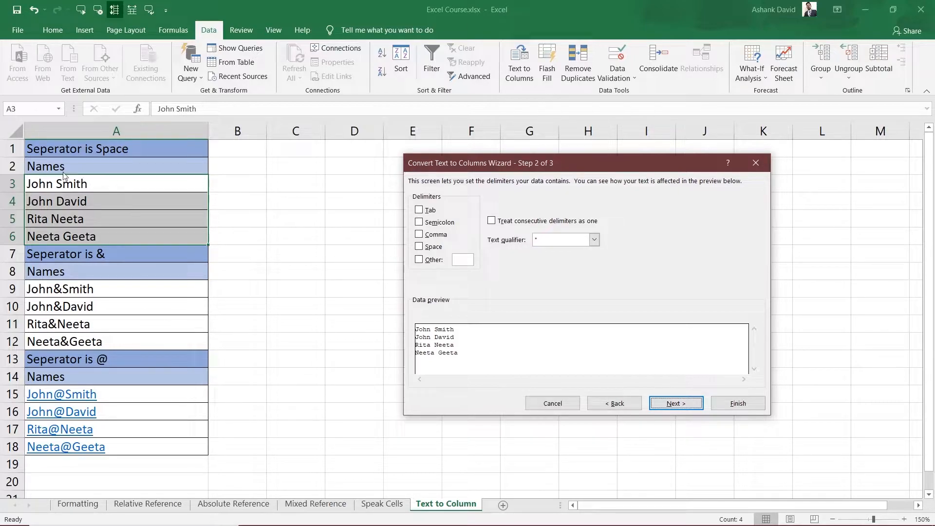
pyautogui.click(419, 247)
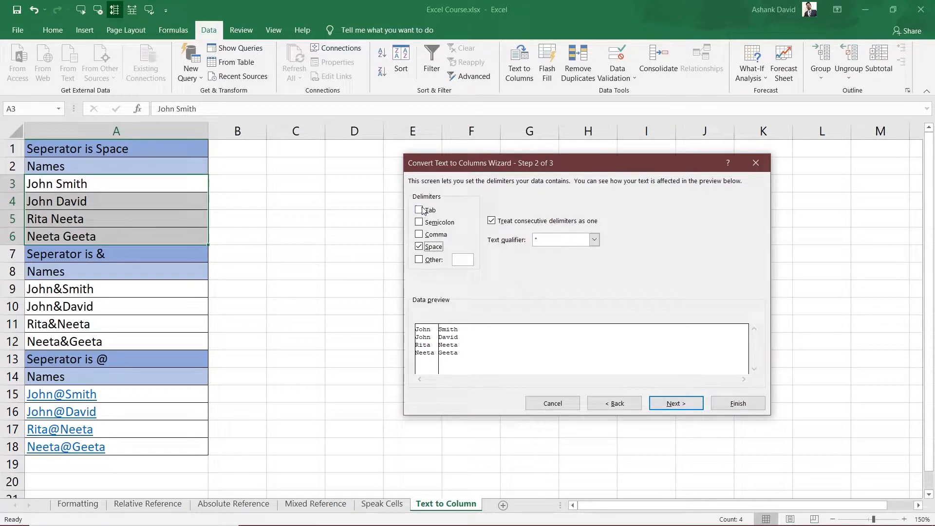
# Try splitting the names in place at $A$3 with the General column format, and undo the split.
pyautogui.click(674, 403)
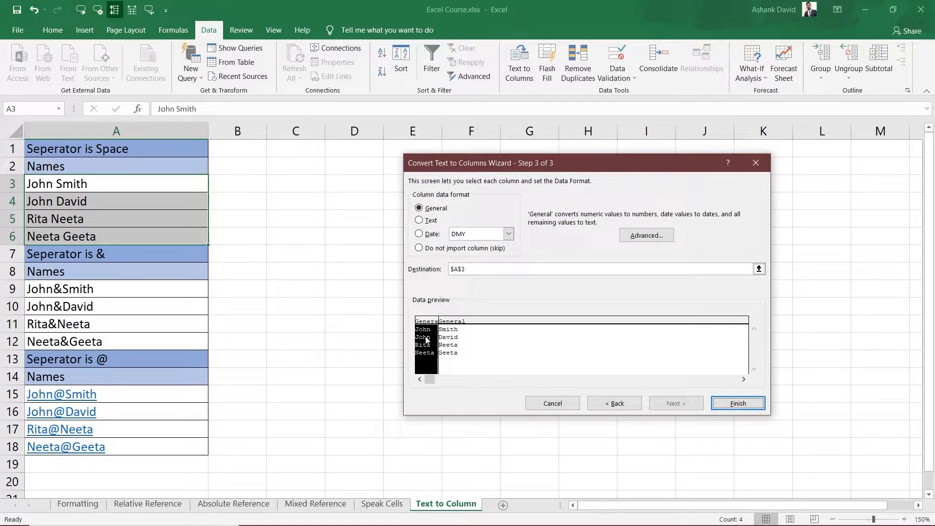
pyautogui.click(453, 356)
pyautogui.click(432, 354)
pyautogui.click(452, 353)
pyautogui.click(432, 354)
pyautogui.click(737, 403)
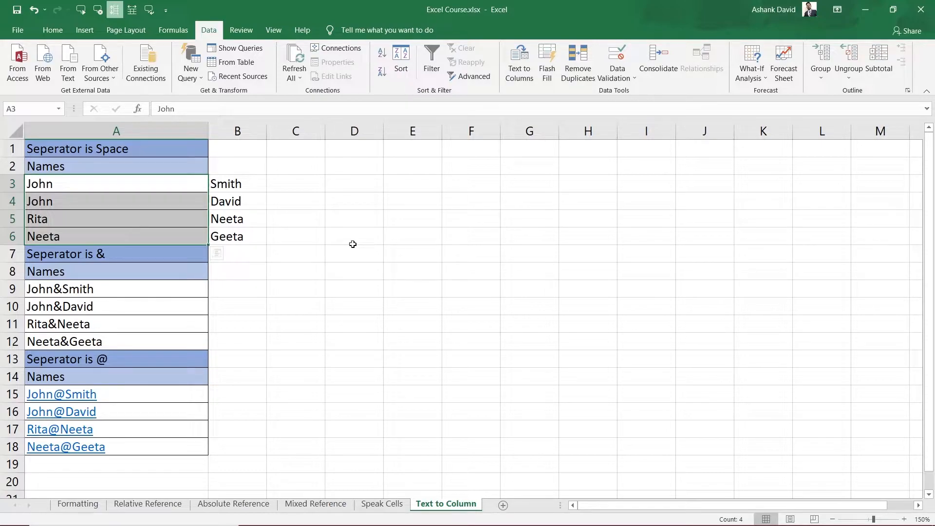
pyautogui.click(34, 11)
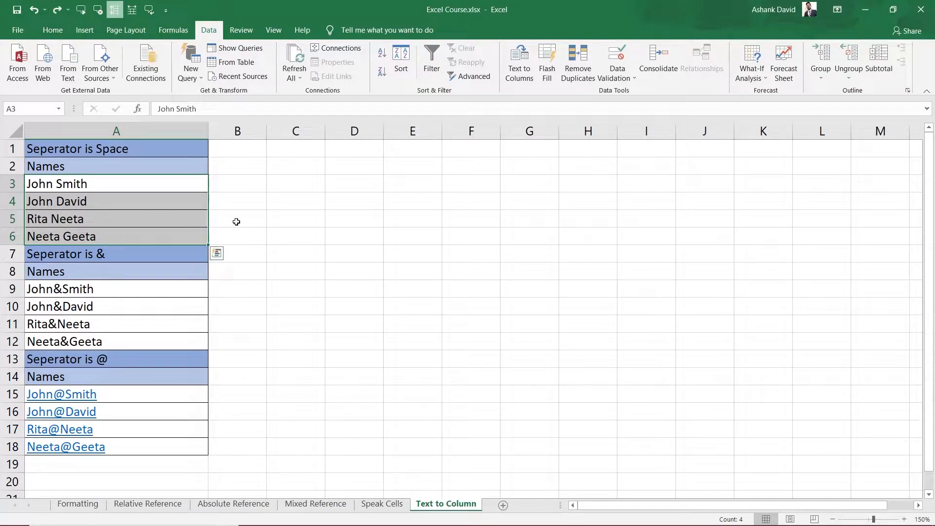
# Run Text to Columns again on A3:A6 as delimited data, keep the Space delimiter and proceed to the column format and destination settings.
pyautogui.click(269, 223)
pyautogui.moveTo(79, 182); pyautogui.dragTo(82, 237)
pyautogui.click(516, 73)
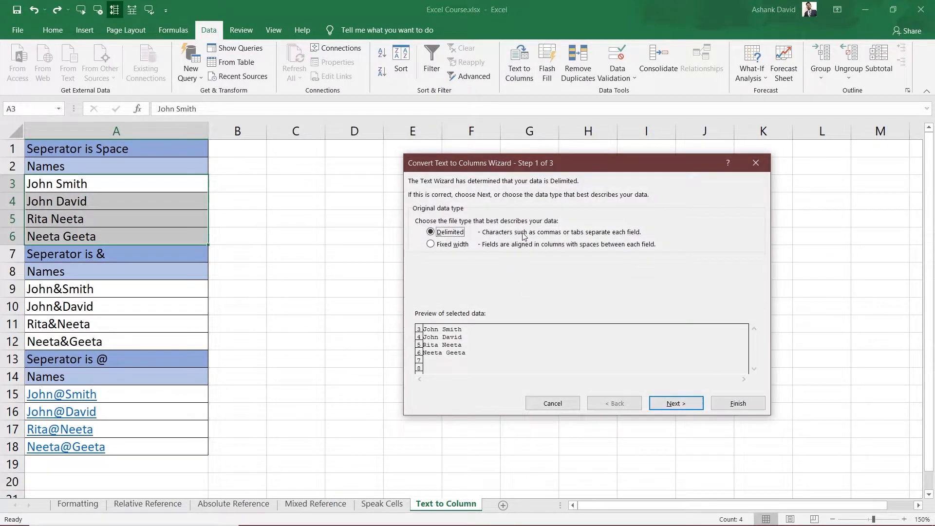
pyautogui.moveTo(526, 164); pyautogui.dragTo(519, 164)
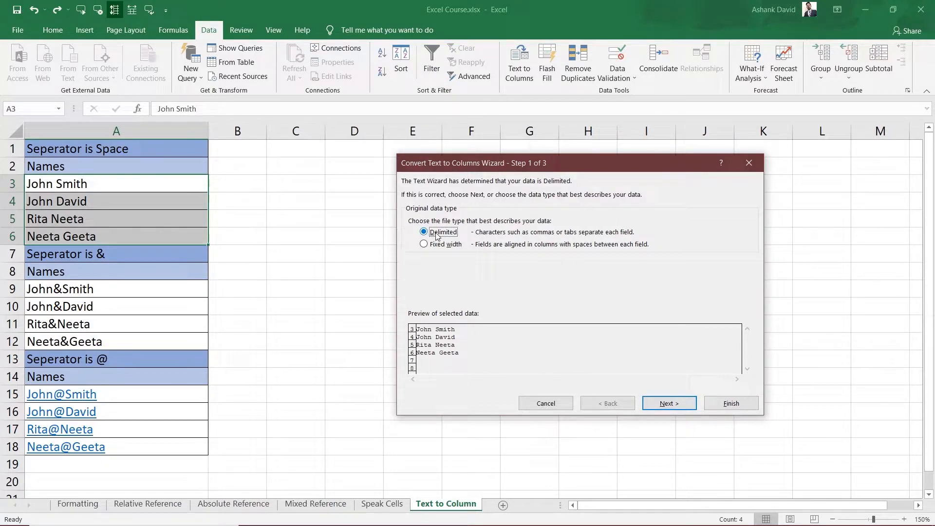
pyautogui.click(671, 403)
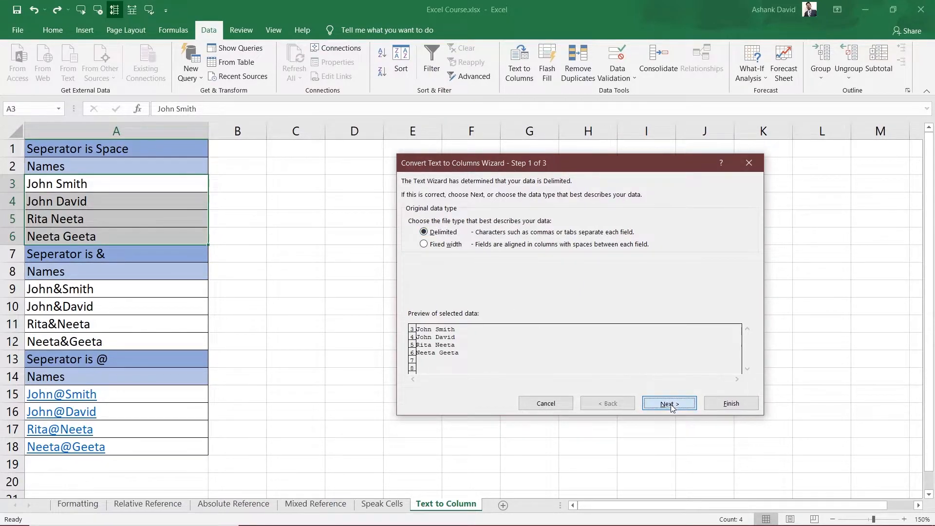
pyautogui.click(669, 398)
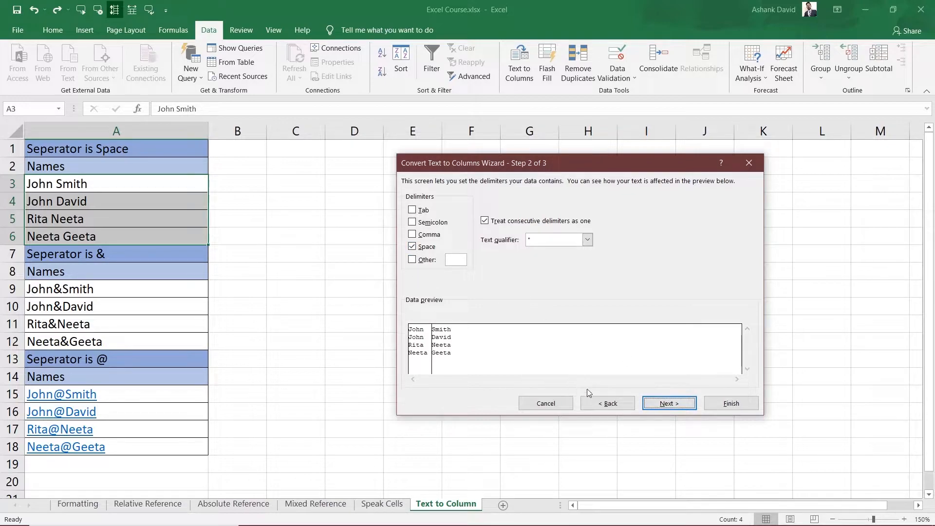
pyautogui.click(677, 404)
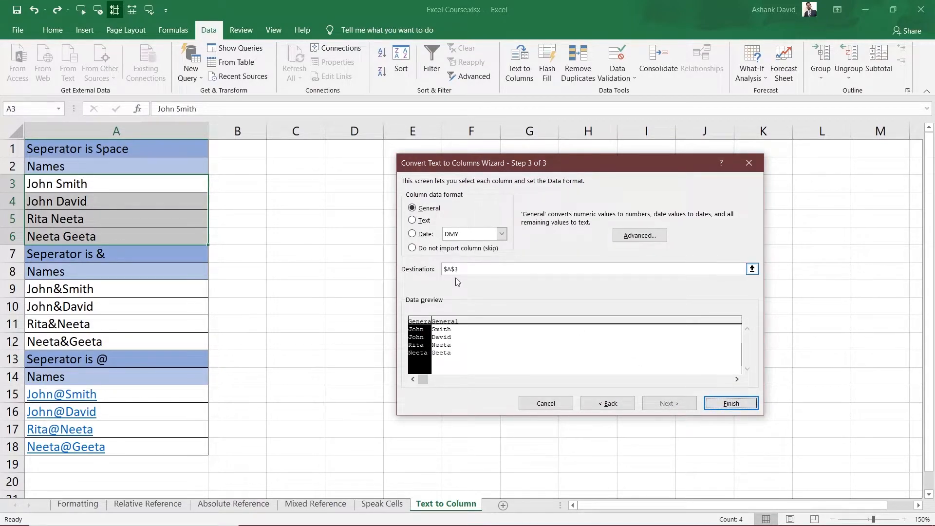
# Set the destination of the space-separated split to $C$3 and complete it, placing first and last names in columns C and D.
pyautogui.moveTo(505, 168); pyautogui.dragTo(556, 163)
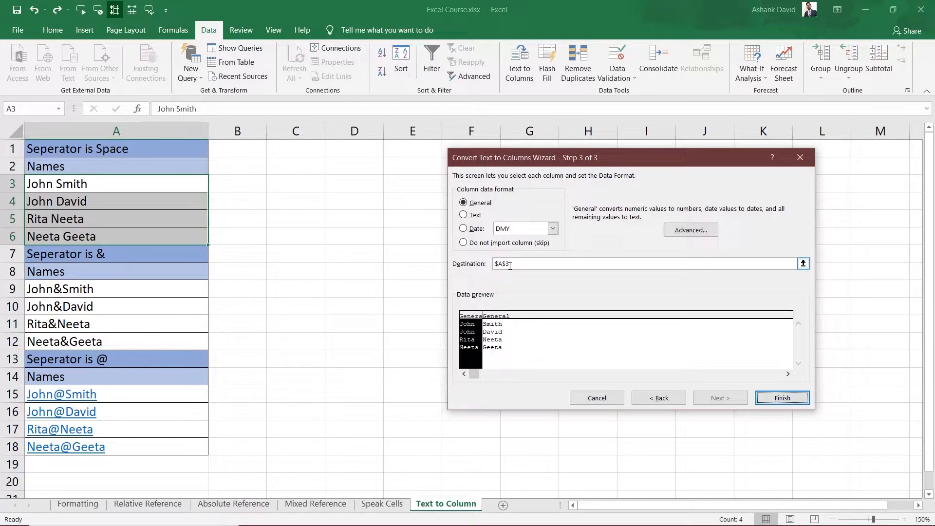
pyautogui.moveTo(594, 159); pyautogui.dragTo(573, 168)
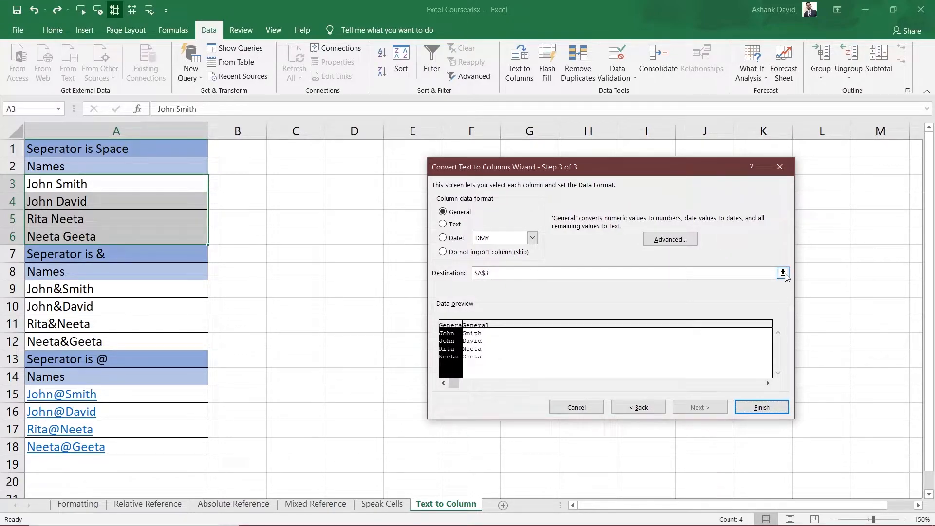
pyautogui.click(783, 273)
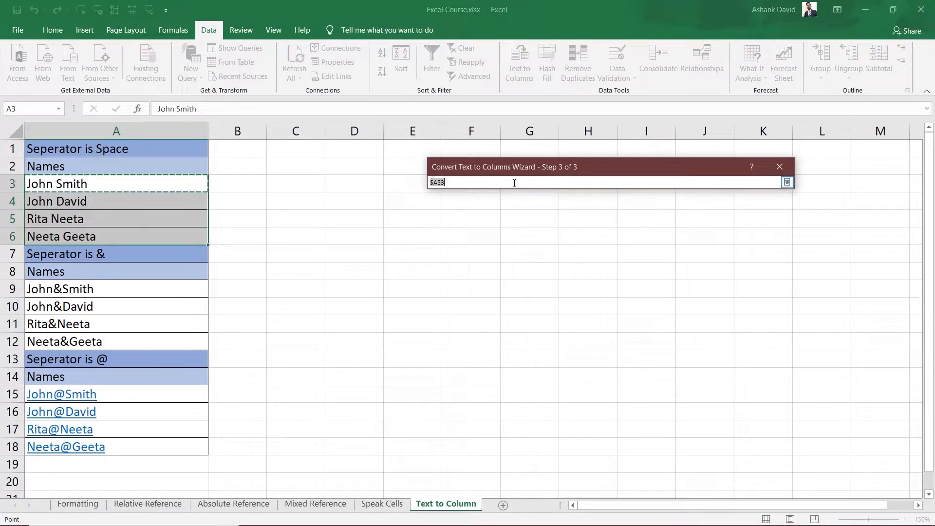
pyautogui.click(303, 185)
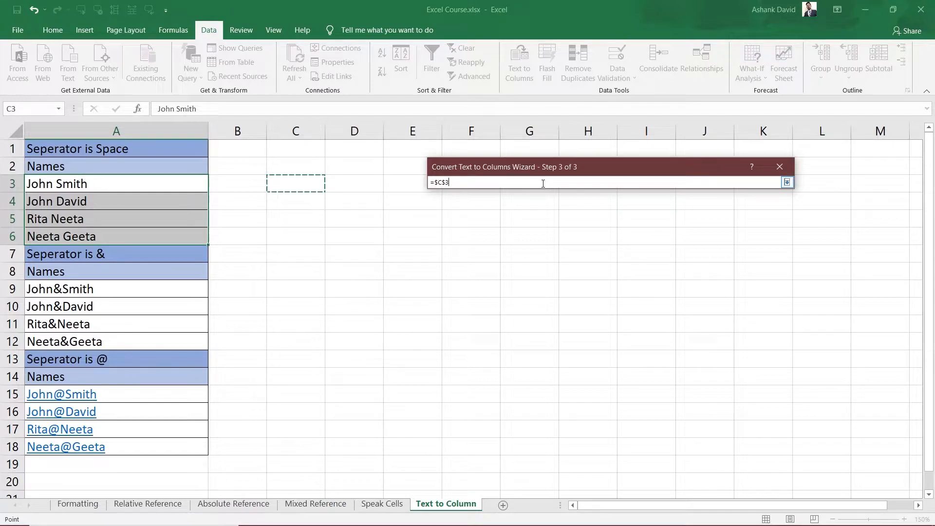
pyautogui.click(787, 182)
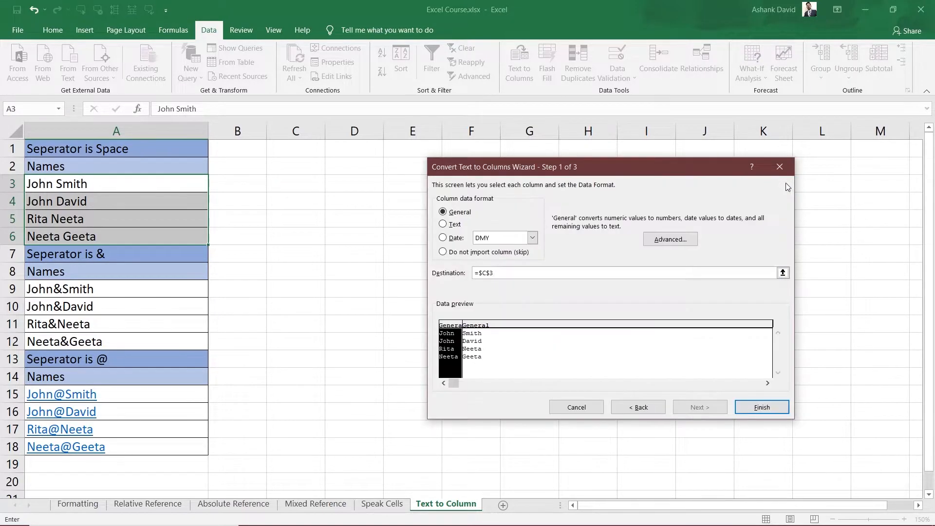
pyautogui.click(762, 412)
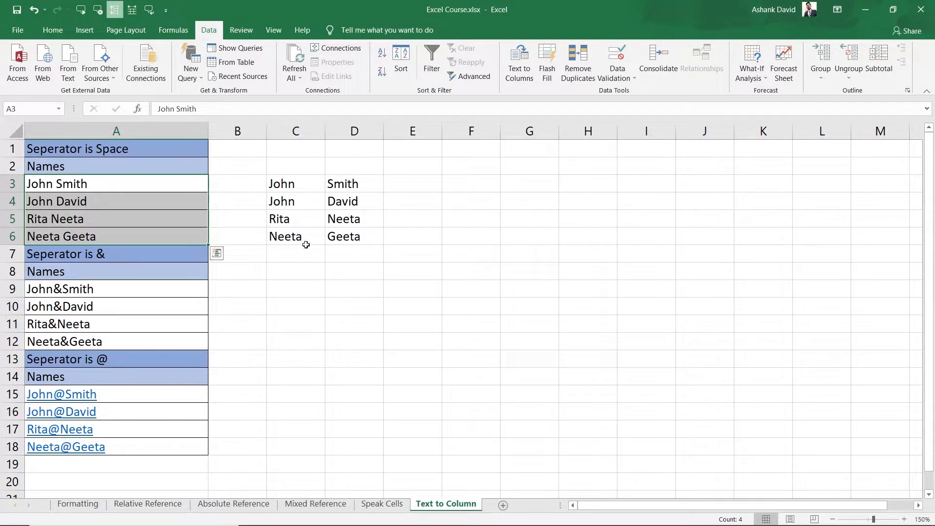
pyautogui.click(285, 184)
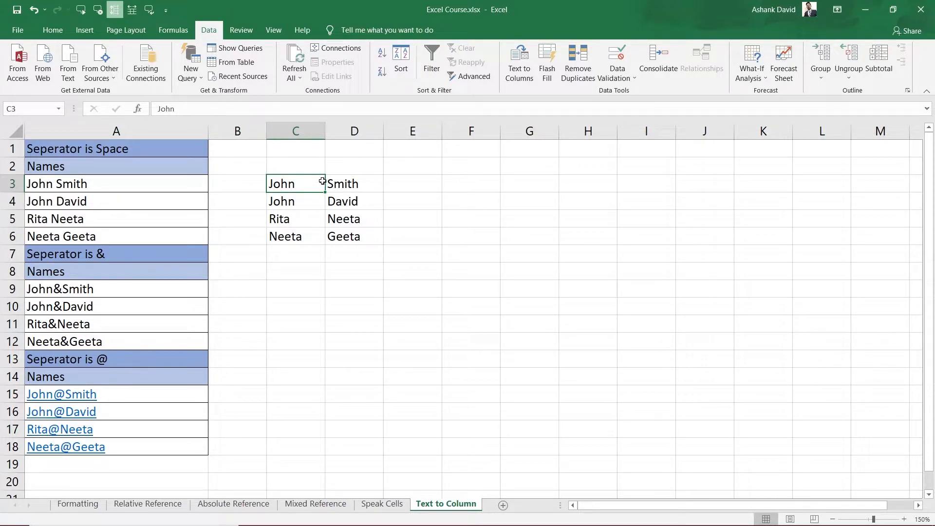
# Select the &-separated names in A9:A12.
pyautogui.click(426, 214)
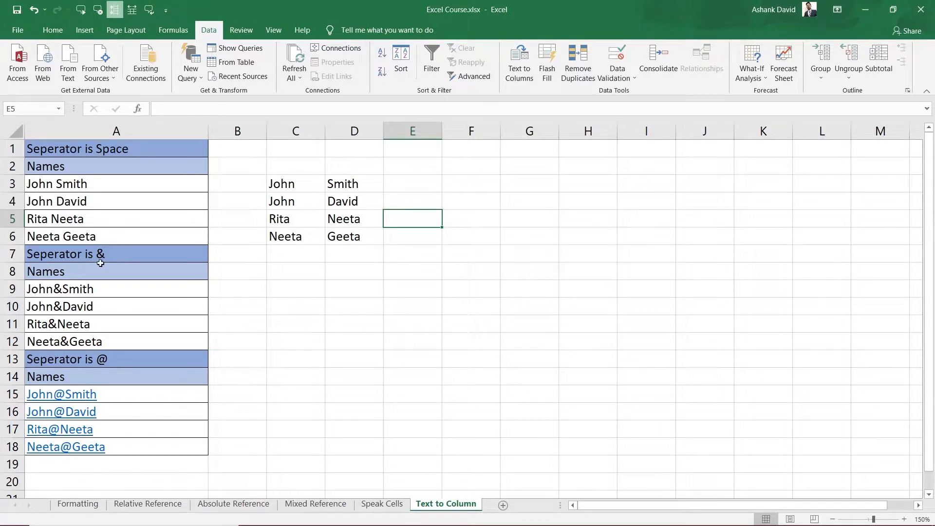
pyautogui.moveTo(47, 294); pyautogui.dragTo(78, 343)
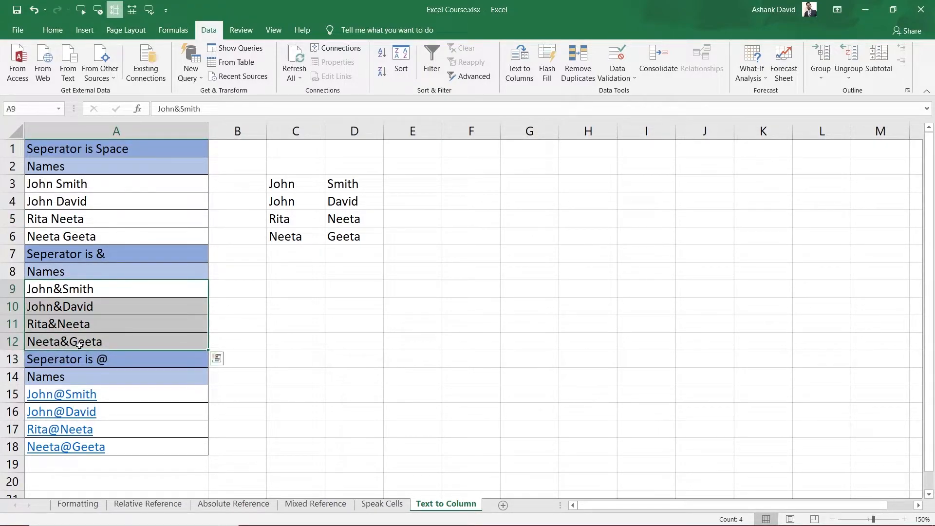
pyautogui.click(517, 83)
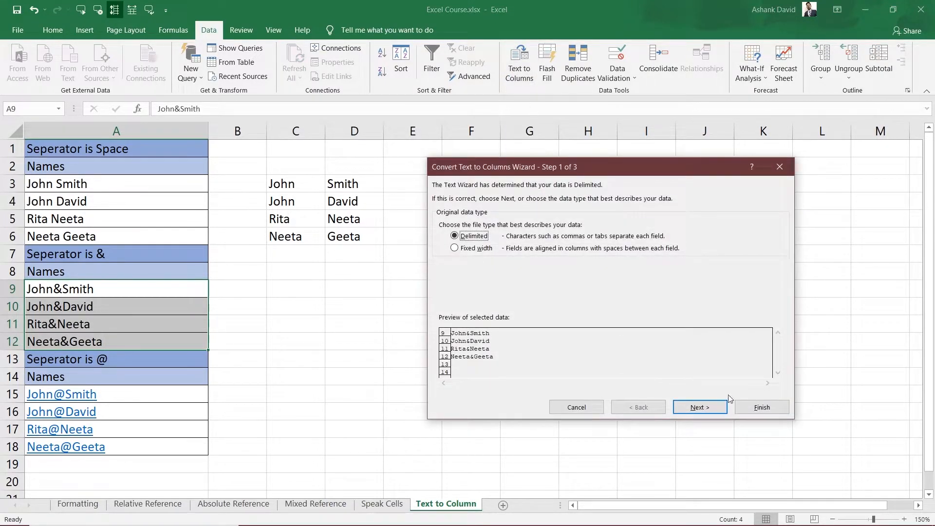
pyautogui.click(780, 167)
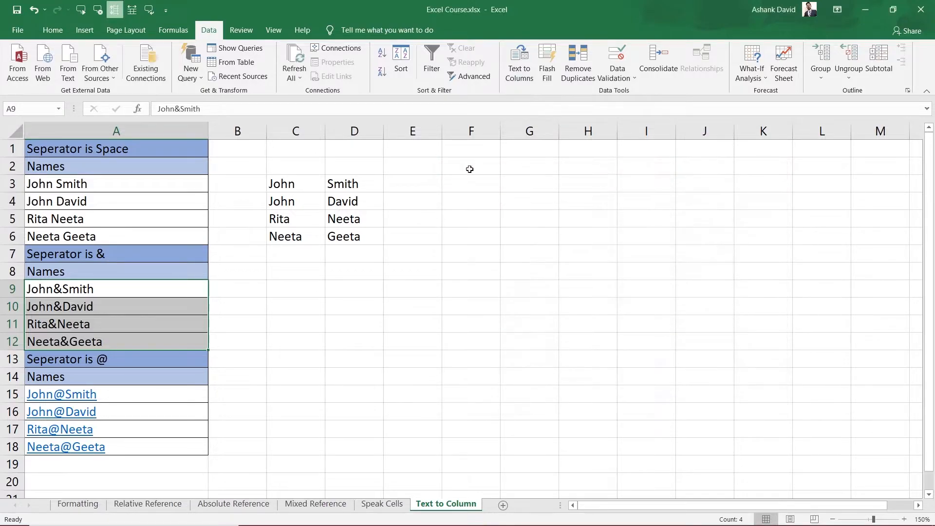
pyautogui.doubleClick(203, 29)
pyautogui.doubleClick(203, 31)
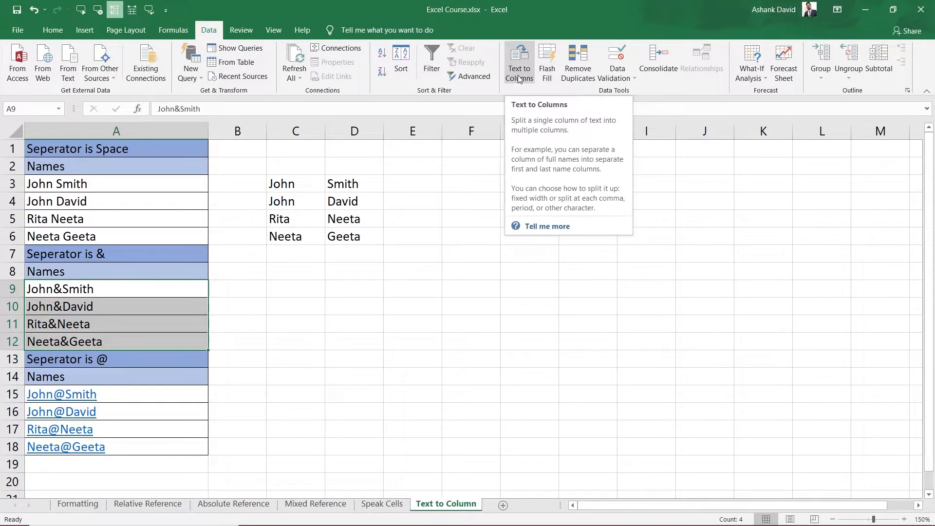
# Set up Text to Columns for A9:A12 as delimited data, replacing the Space delimiter with & as the Other delimiter.
pyautogui.click(519, 77)
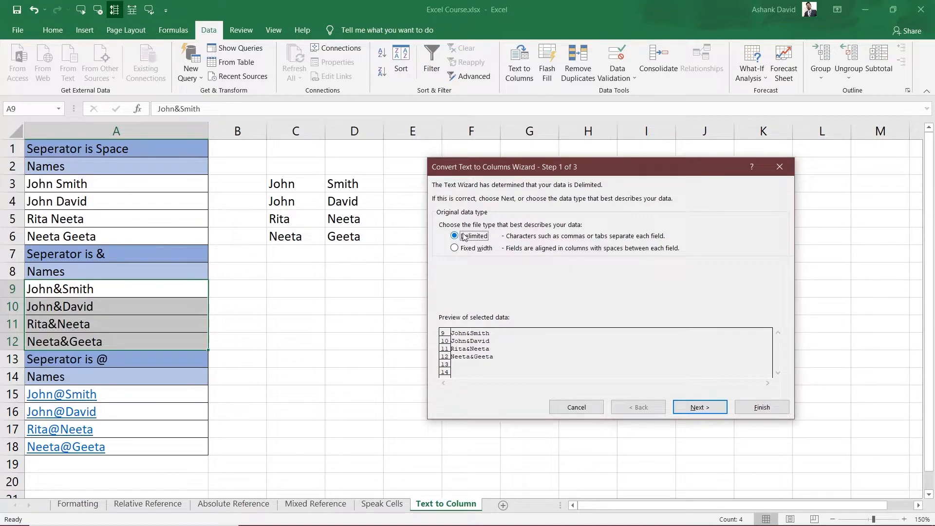
pyautogui.click(693, 411)
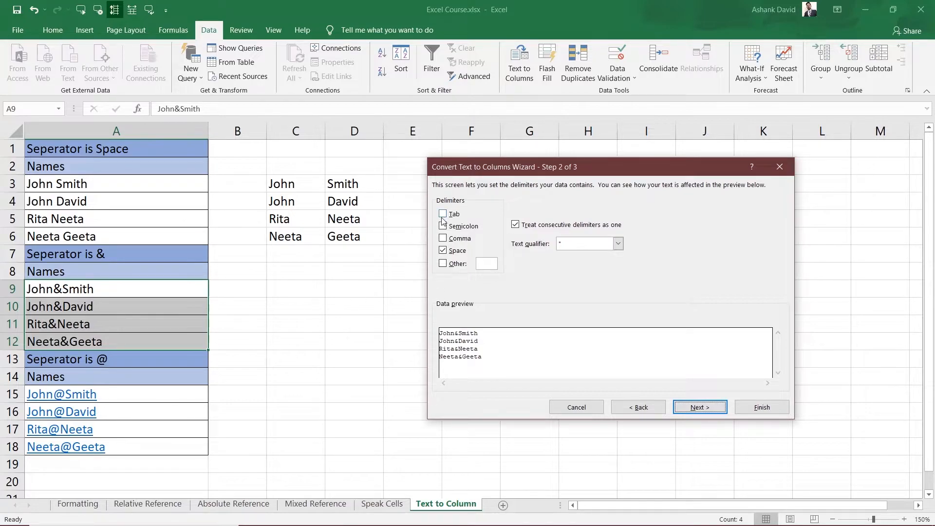
pyautogui.click(449, 252)
pyautogui.click(443, 264)
pyautogui.write('&')
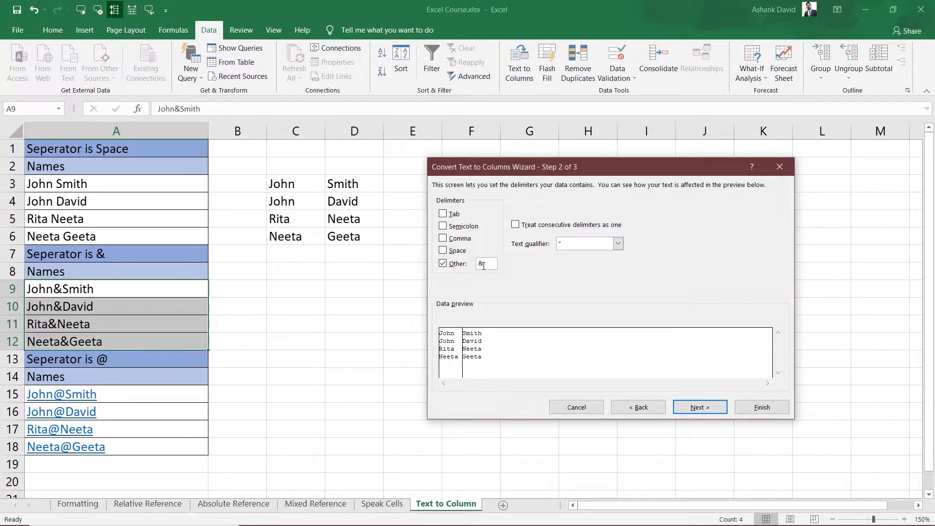
pyautogui.moveTo(478, 263); pyautogui.dragTo(480, 278)
pyautogui.click(711, 408)
# Check both previewed columns, set the destination to $C$9 and complete the split of the &-separated names.
pyautogui.click(471, 351)
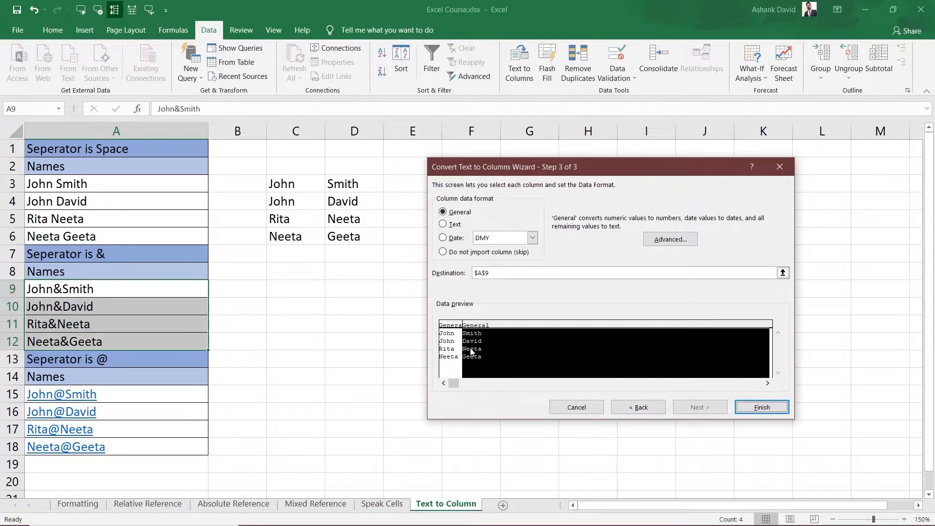
pyautogui.click(452, 355)
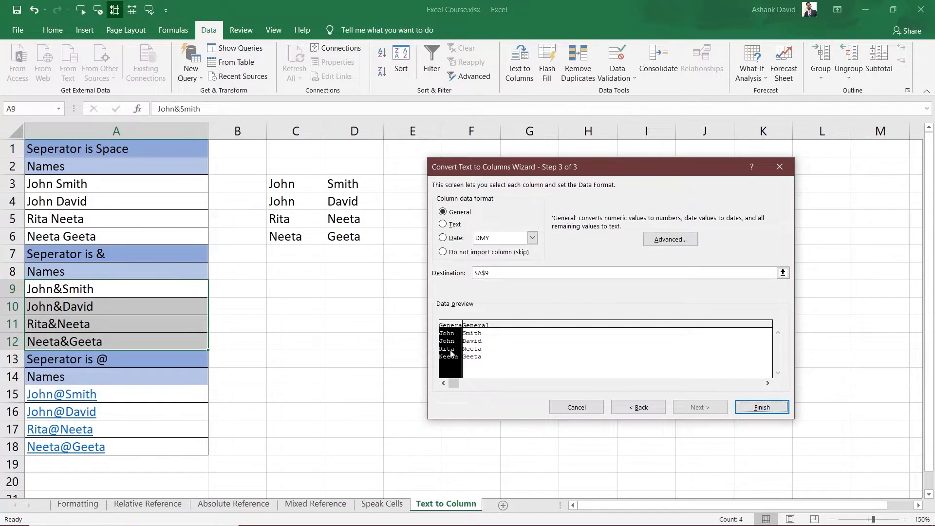
pyautogui.moveTo(510, 168); pyautogui.dragTo(619, 160)
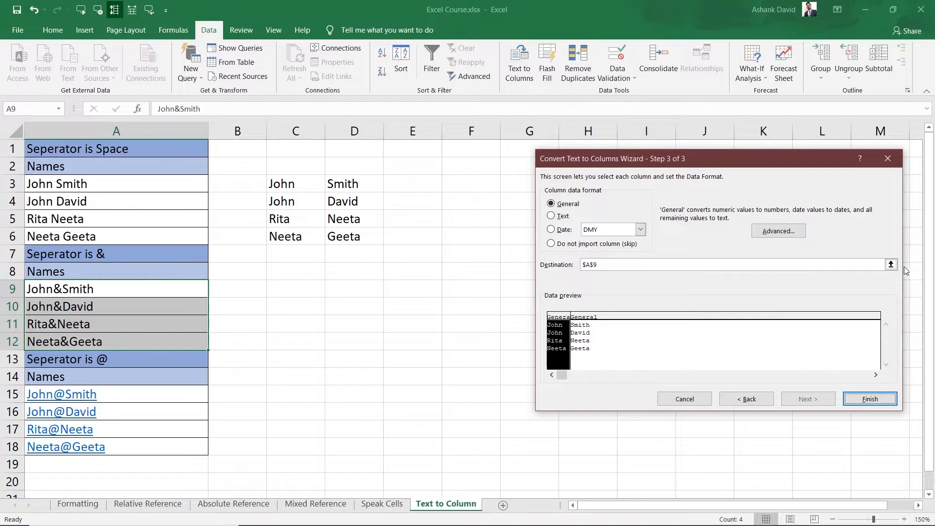
pyautogui.click(890, 264)
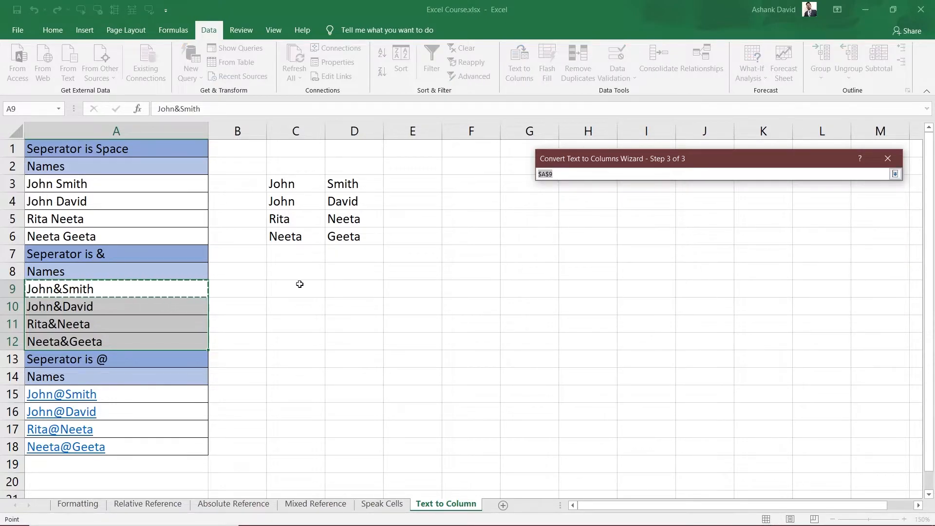
pyautogui.click(281, 290)
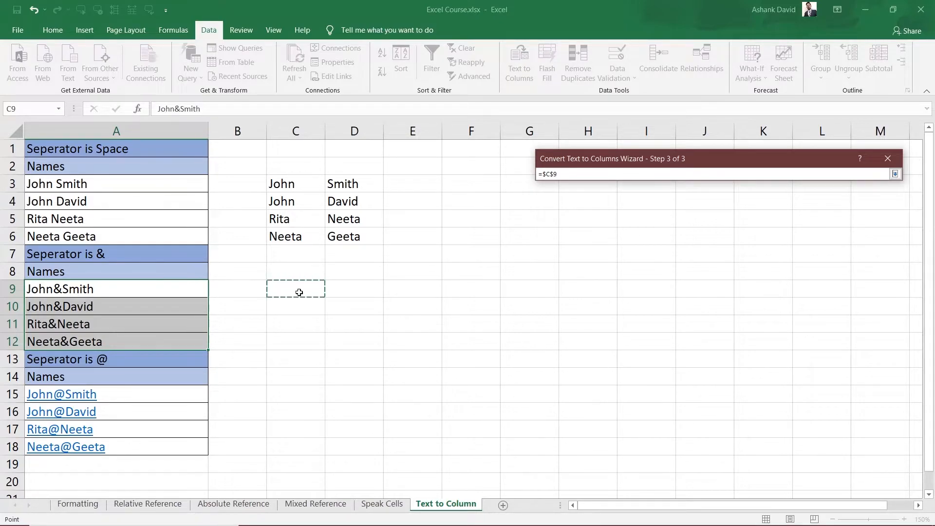
pyautogui.click(895, 175)
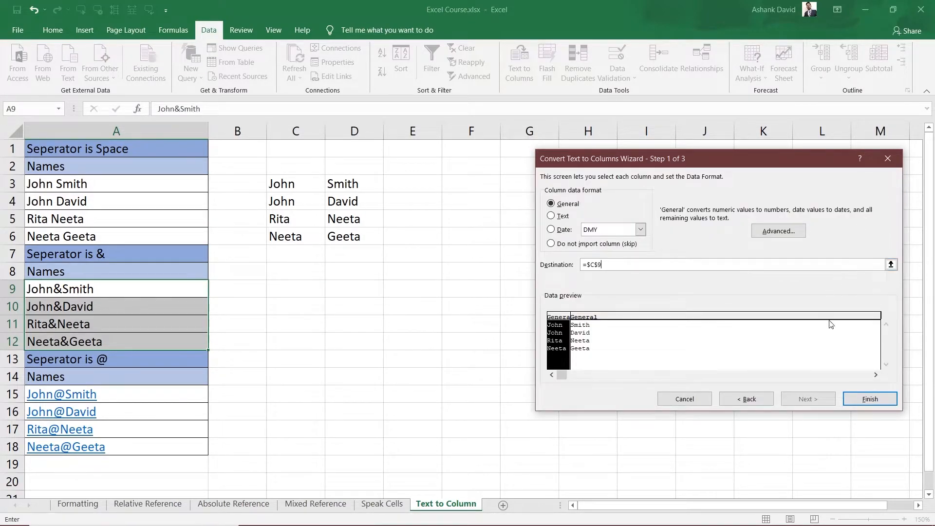
pyautogui.click(870, 400)
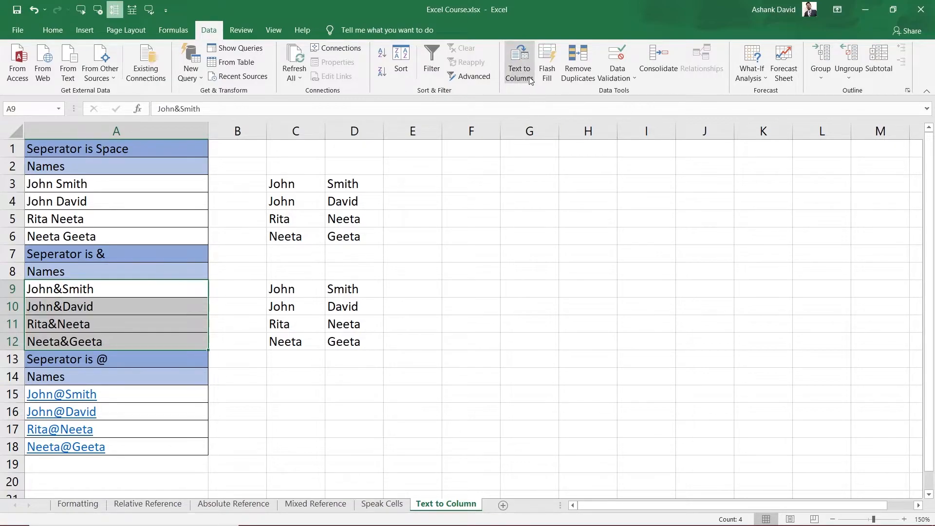
# Set up Text to Columns for the names in A15:A18 as delimited data, with @ as the Other delimiter.
pyautogui.moveTo(127, 397); pyautogui.dragTo(110, 453)
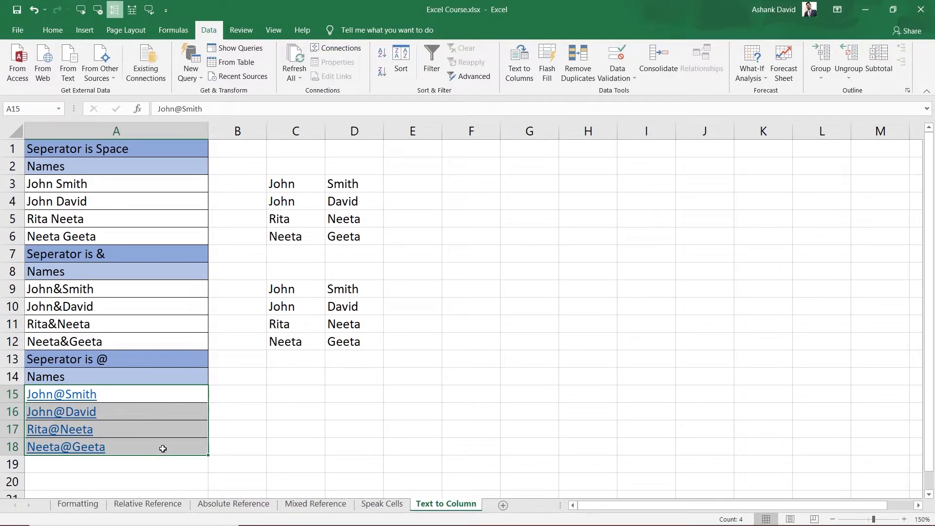
pyautogui.click(524, 80)
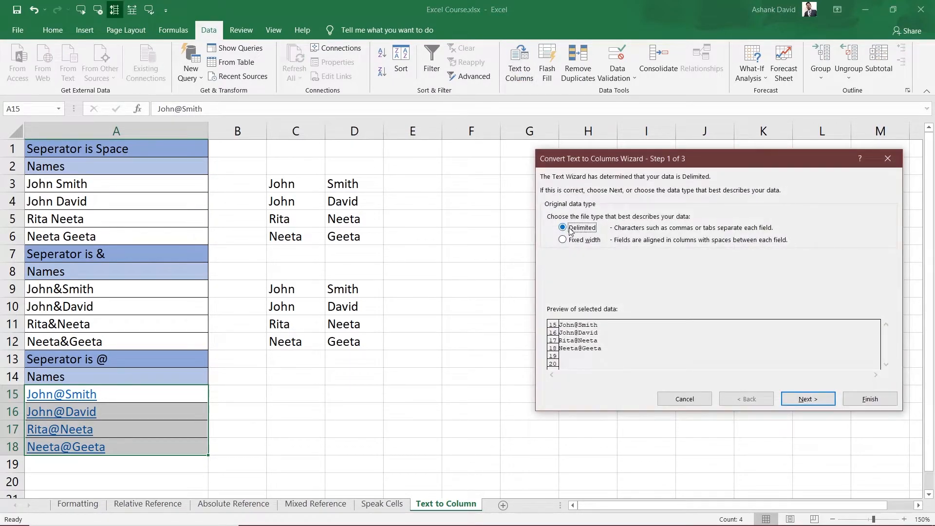
pyautogui.click(823, 399)
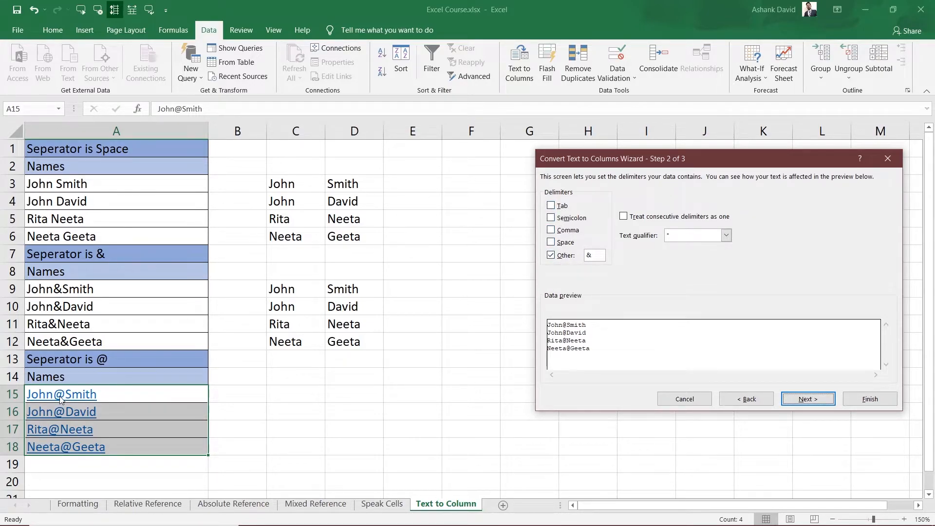
pyautogui.doubleClick(594, 255)
pyautogui.write('@')
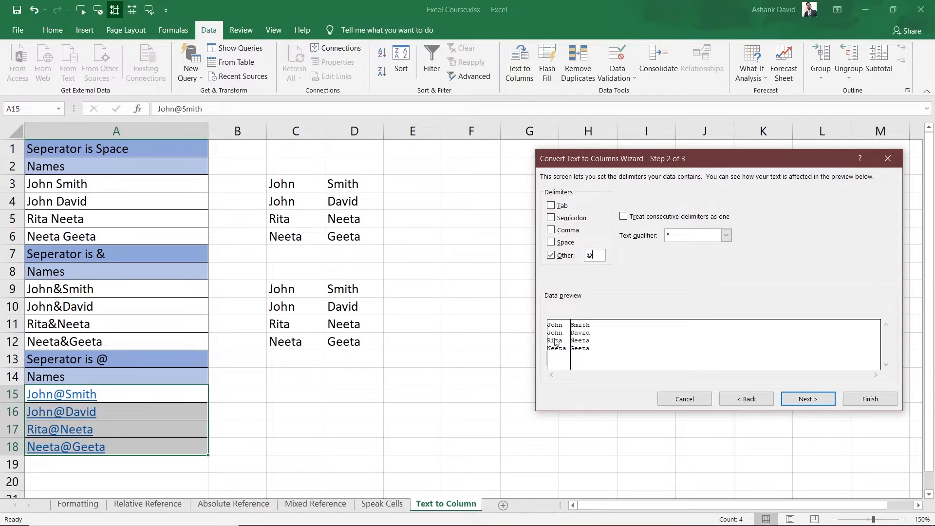
pyautogui.click(798, 399)
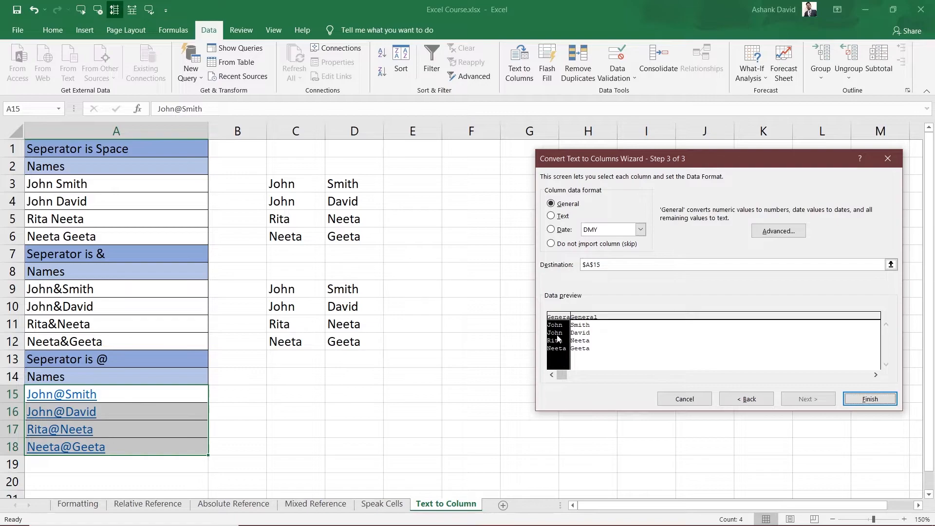
# Try splitting the @-separated names in place at $A$15 with the General column format, and undo the split.
pyautogui.click(594, 341)
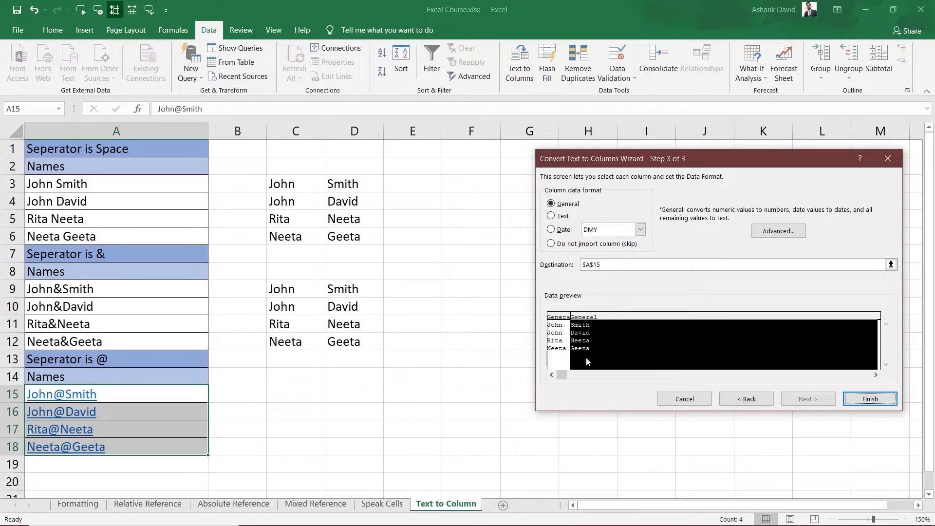
pyautogui.click(553, 354)
pyautogui.click(594, 349)
pyautogui.click(554, 350)
pyautogui.click(599, 352)
pyautogui.click(889, 402)
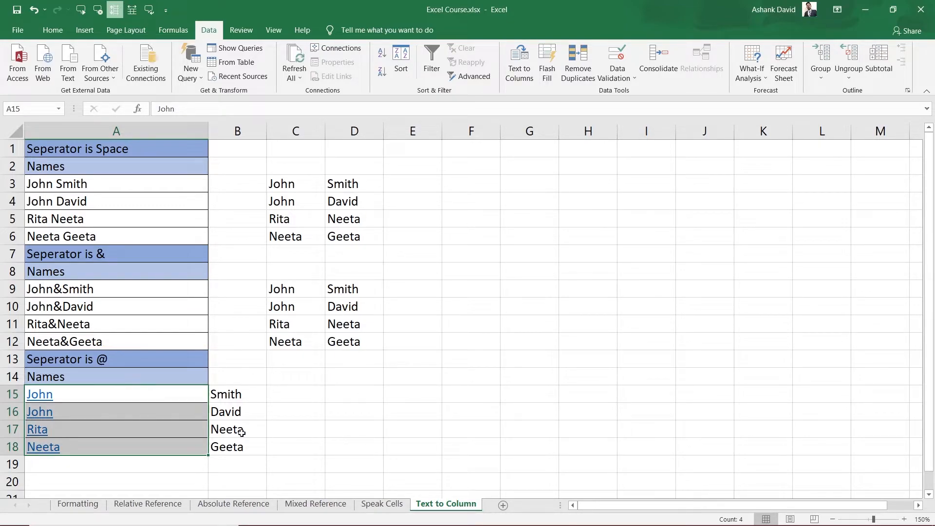
pyautogui.click(34, 9)
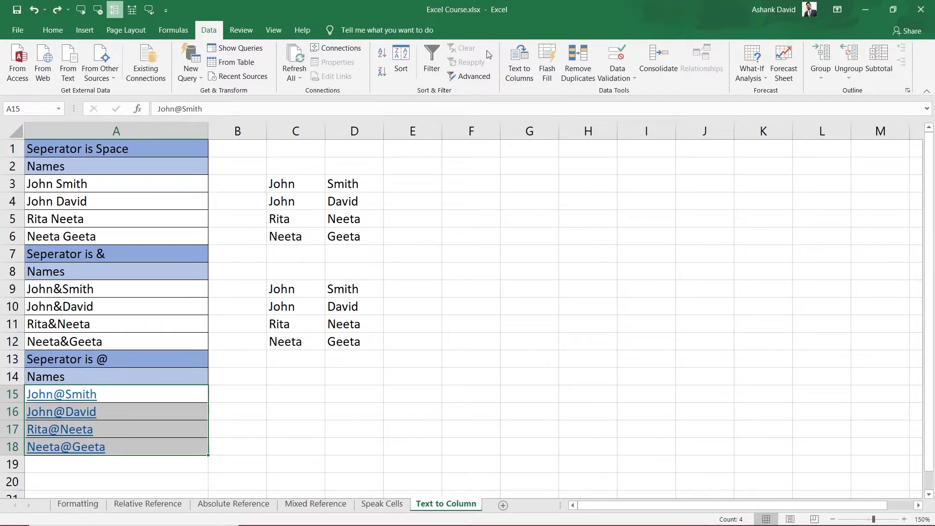
# Split the @-separated names in A15:A18 with Text to Columns as delimited data, using the @ delimiter and destination $C$15.
pyautogui.click(519, 61)
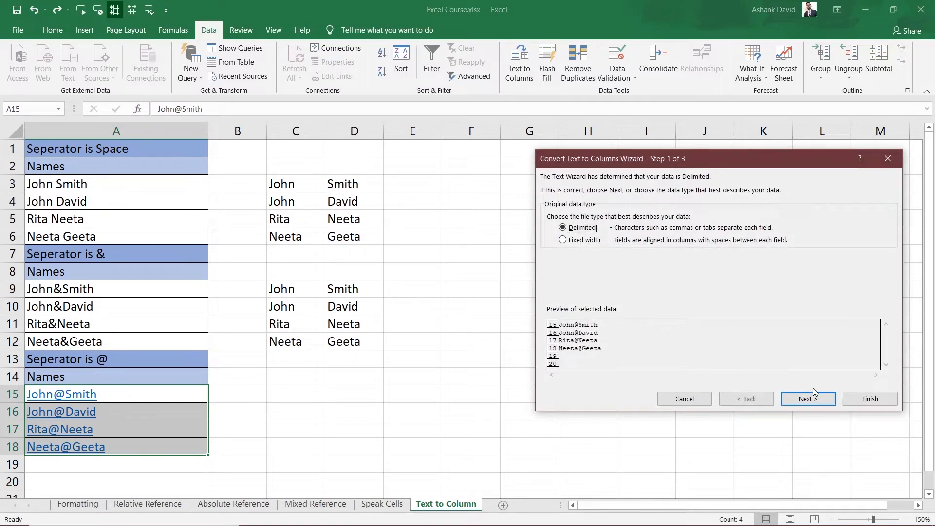
pyautogui.click(820, 400)
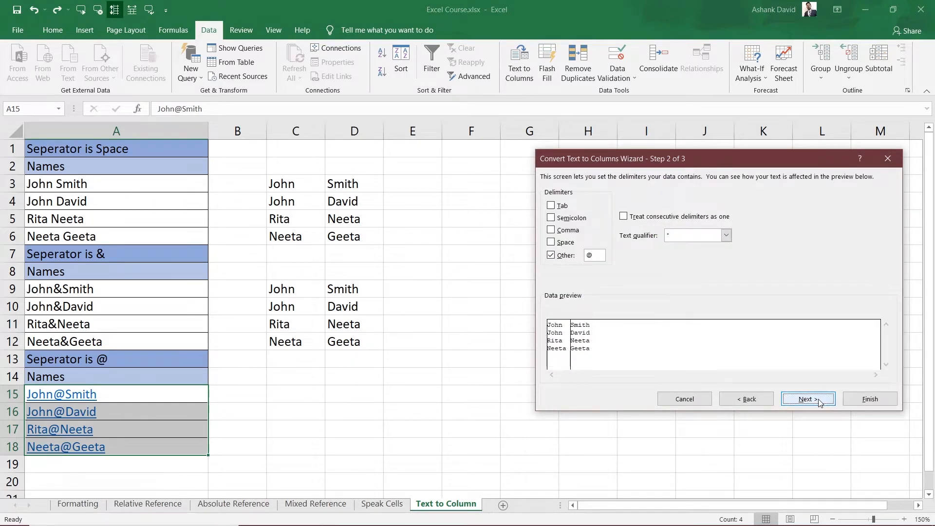
pyautogui.click(819, 399)
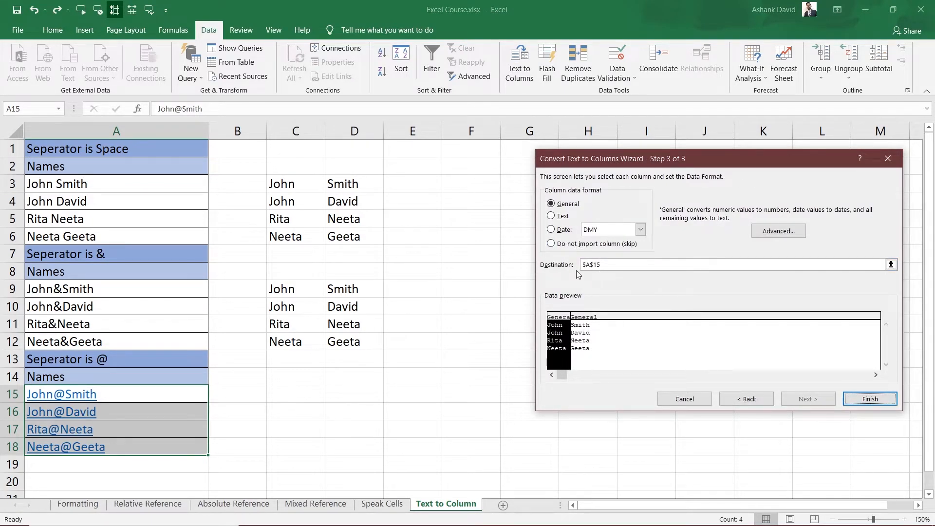
pyautogui.click(891, 265)
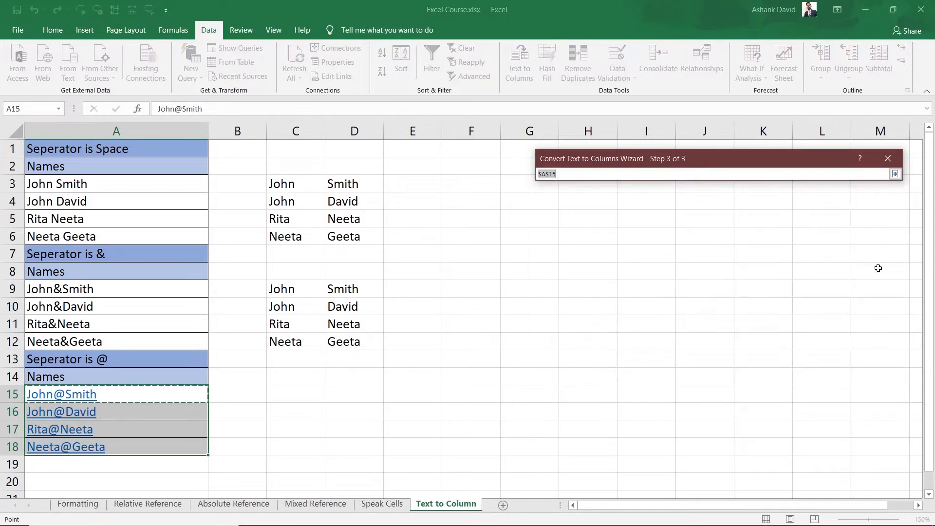
pyautogui.click(303, 392)
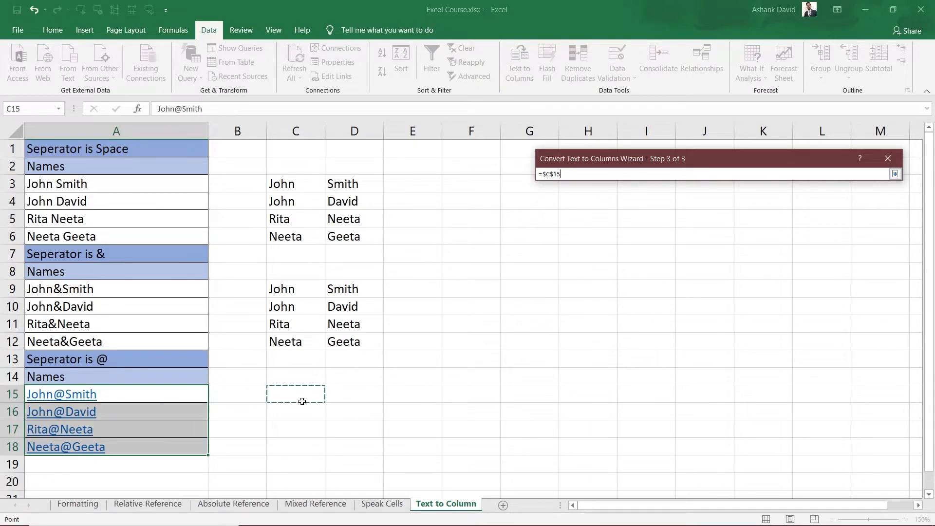
pyautogui.click(895, 174)
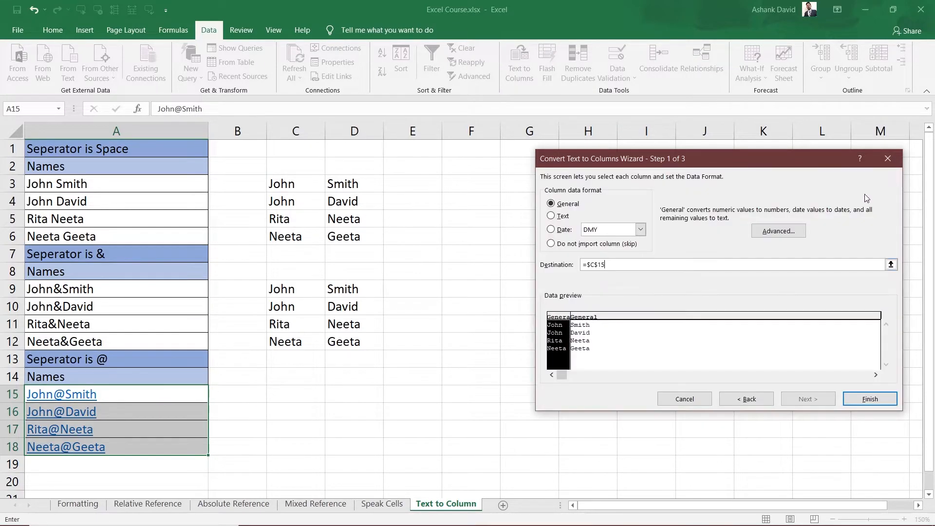
pyautogui.click(870, 399)
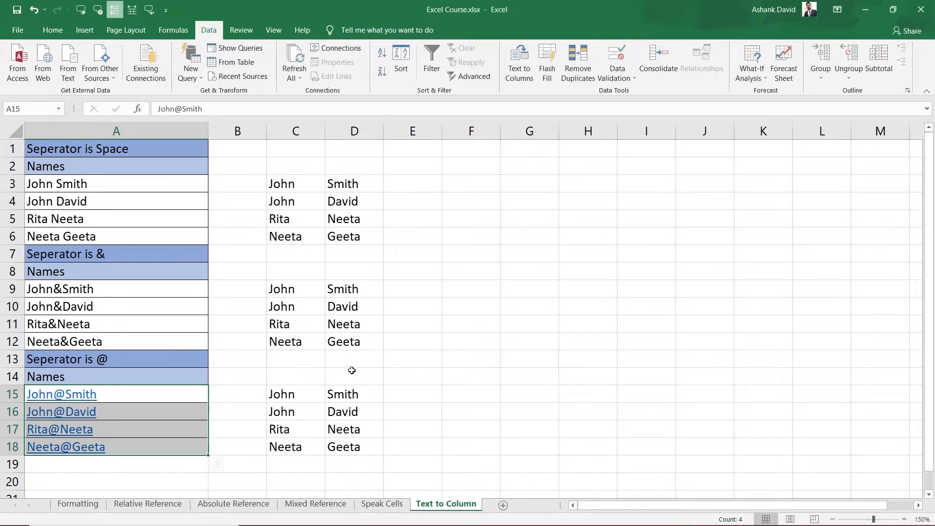
pyautogui.click(424, 364)
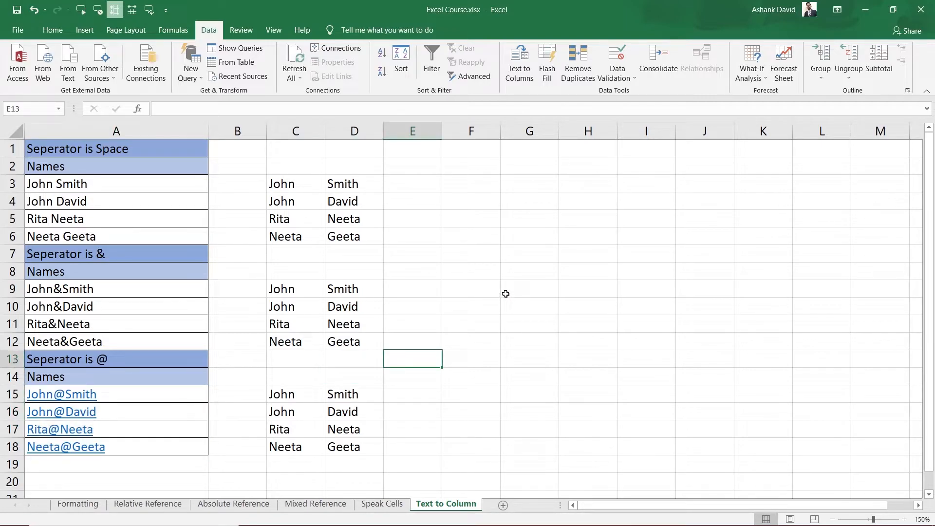
# Try to start Text to Columns from the empty cells E13 and F12.
pyautogui.click(520, 63)
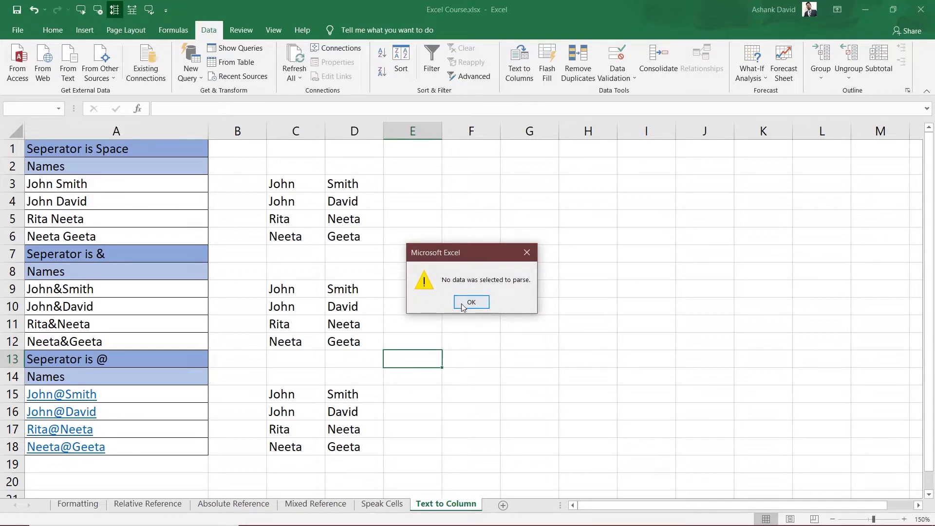
pyautogui.click(470, 302)
pyautogui.moveTo(434, 329); pyautogui.dragTo(402, 342)
pyautogui.click(487, 341)
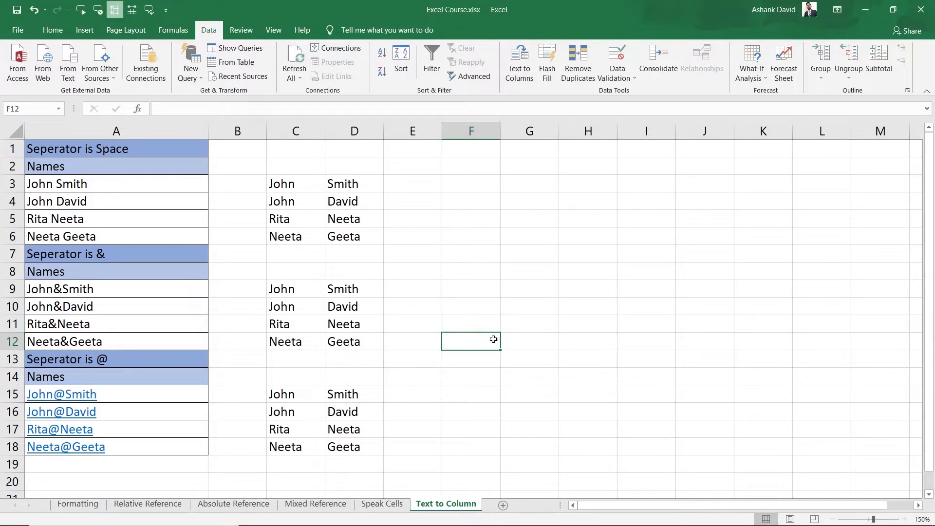
pyautogui.click(520, 62)
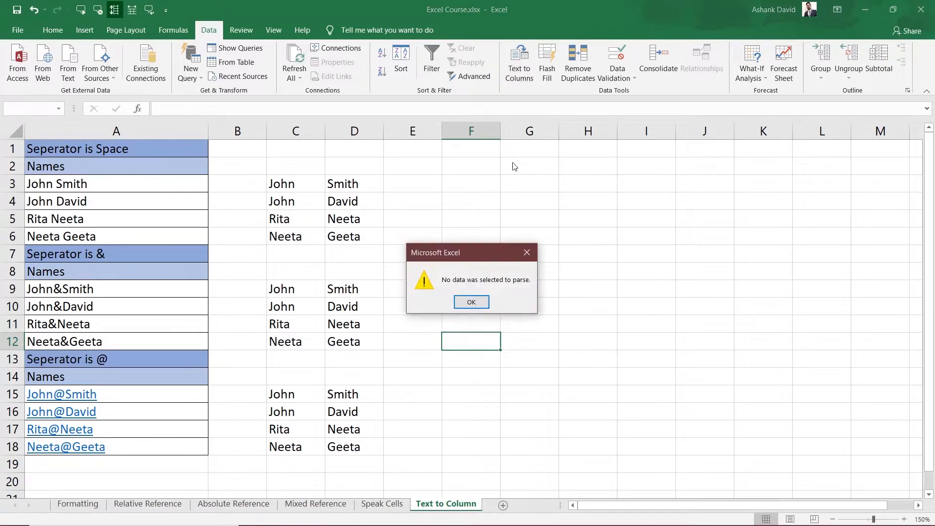
pyautogui.click(475, 300)
pyautogui.moveTo(57, 188); pyautogui.dragTo(73, 230)
pyautogui.click(523, 81)
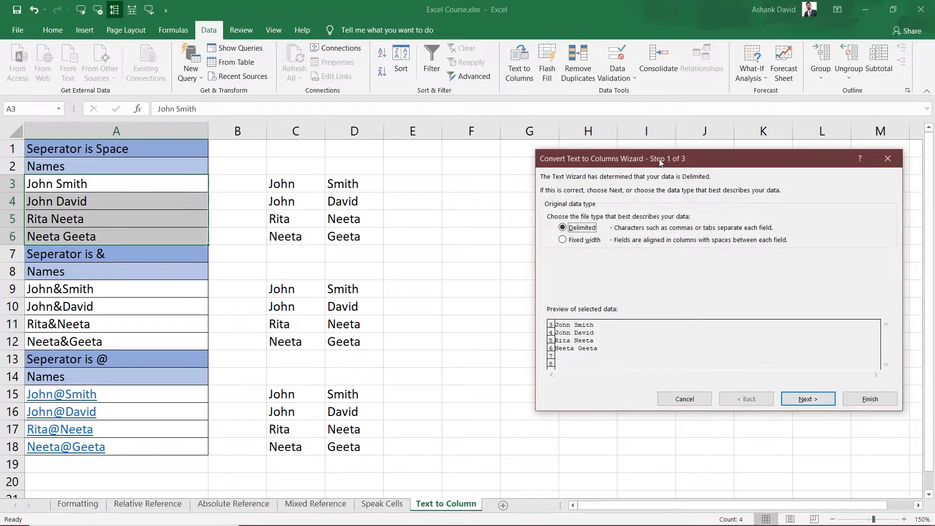
pyautogui.moveTo(659, 163); pyautogui.dragTo(617, 149)
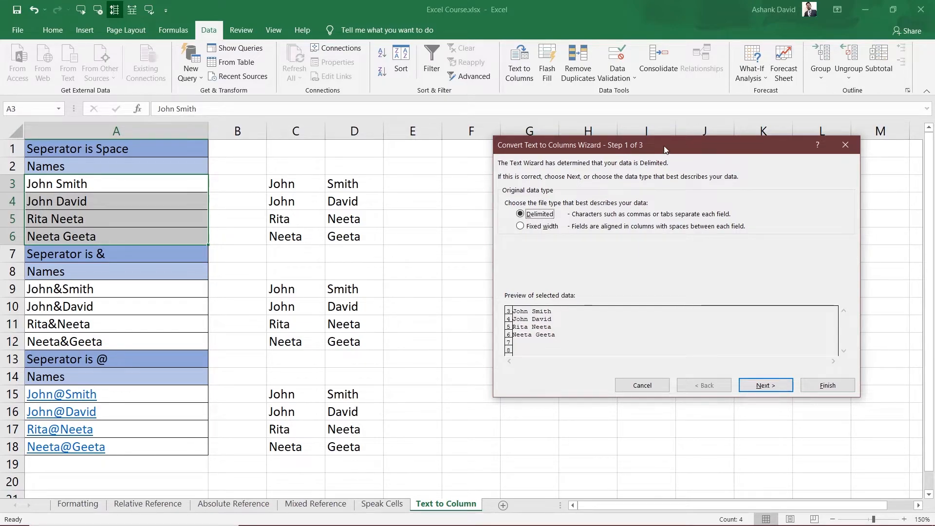
pyautogui.moveTo(665, 149); pyautogui.dragTo(695, 153)
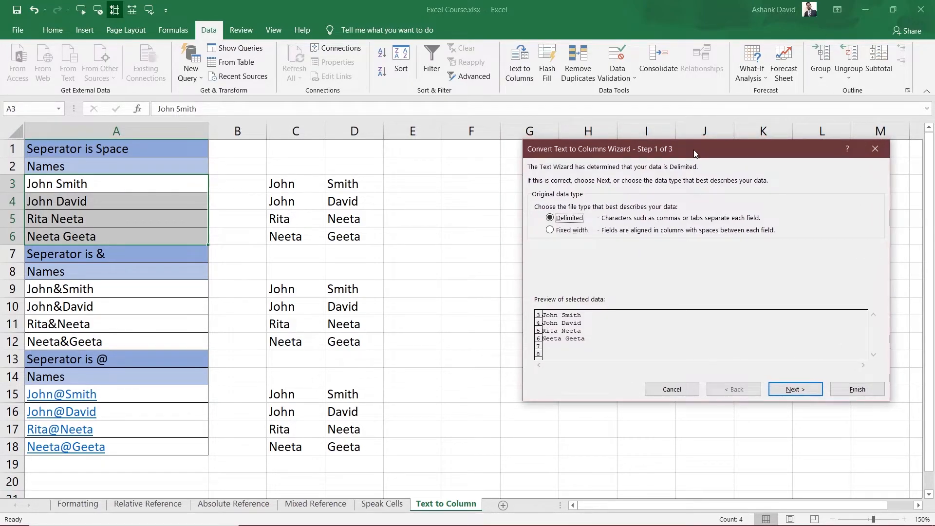
pyautogui.click(672, 389)
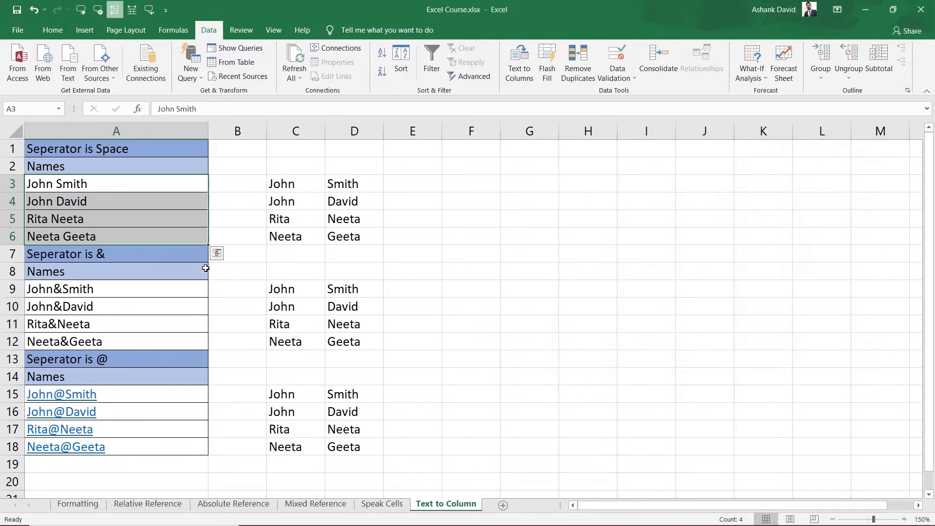
# Copy the space-separated block A1:A6, including its headings, to a new block starting at F1.
pyautogui.click(54, 152)
pyautogui.moveTo(71, 149); pyautogui.dragTo(82, 448)
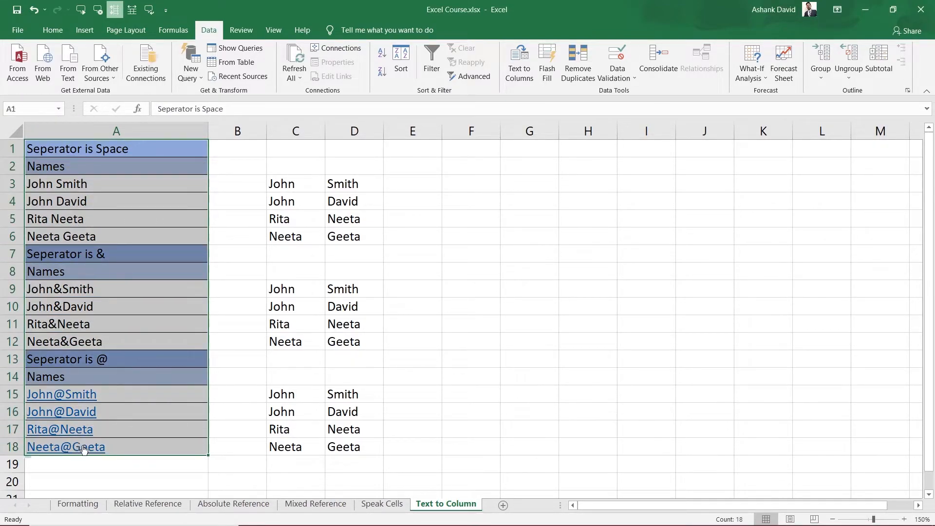
pyautogui.click(88, 219)
pyautogui.moveTo(70, 149); pyautogui.dragTo(101, 234)
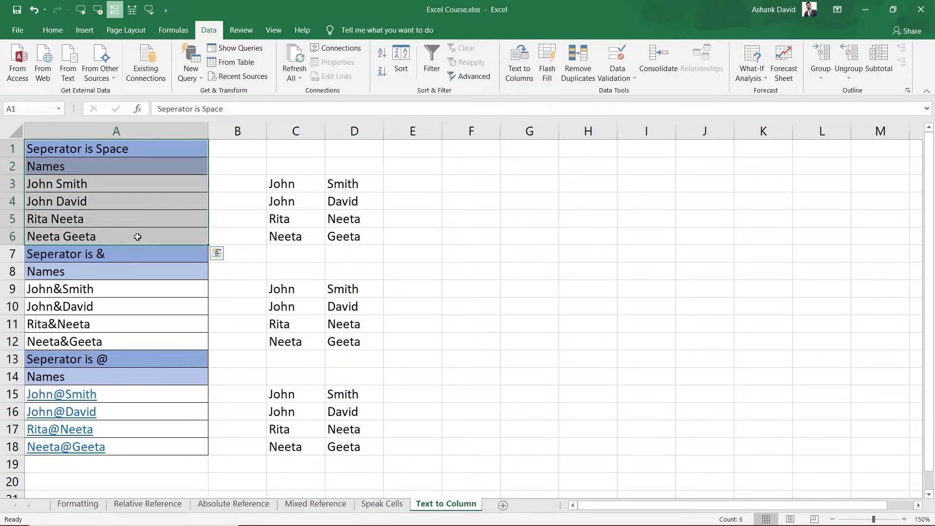
pyautogui.hotkey('ctrl', 'c')
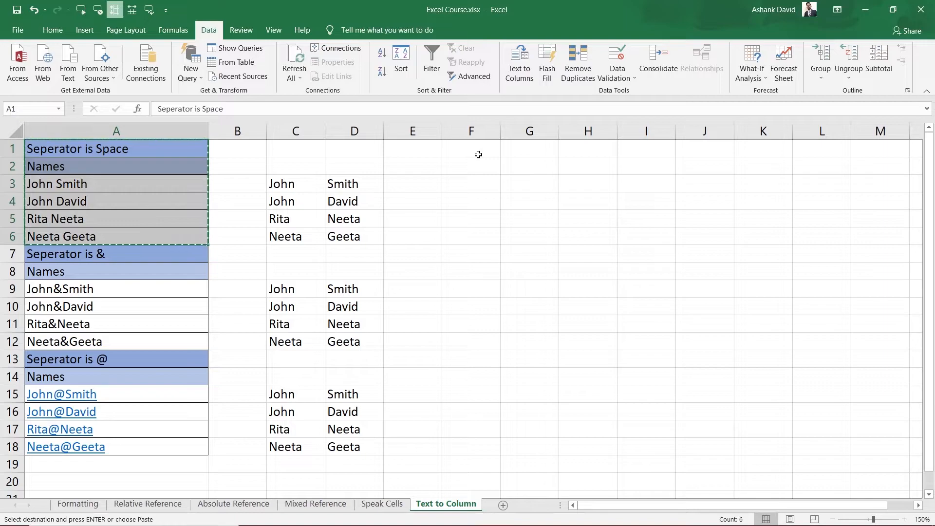
pyautogui.click(478, 154)
pyautogui.hotkey('ctrl', 'v')
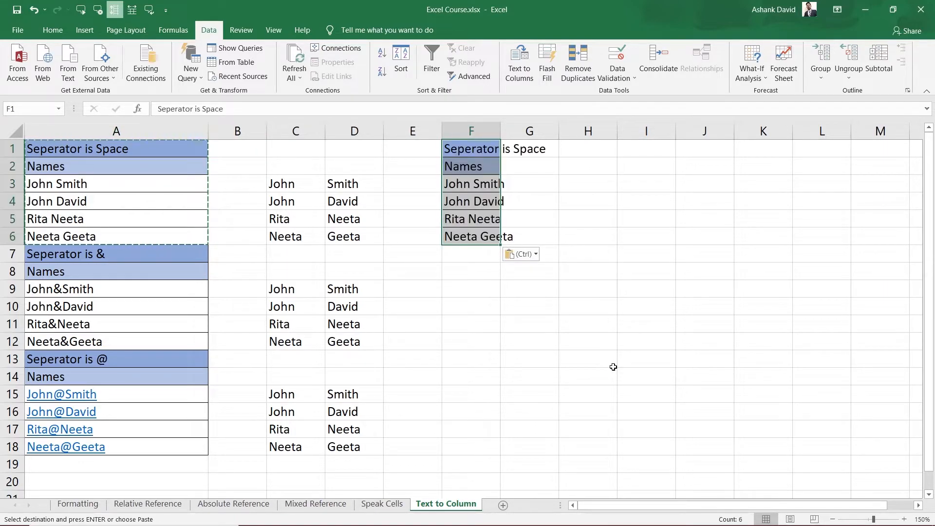
# Widen column F so the copied heading and names fit within it, and clear the copy selection.
pyautogui.moveTo(500, 130); pyautogui.dragTo(564, 131)
pyautogui.click(675, 306)
pyautogui.click(504, 131)
pyautogui.click(626, 309)
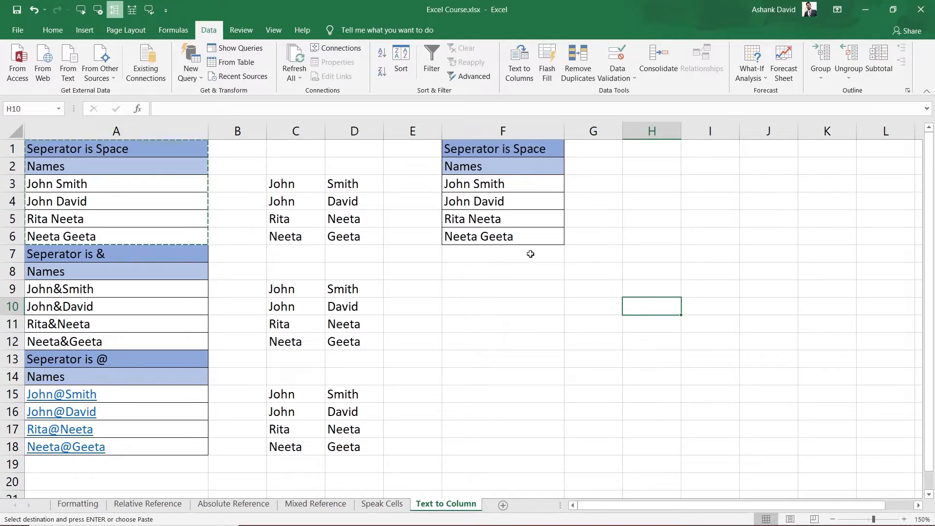
pyautogui.click(809, 288)
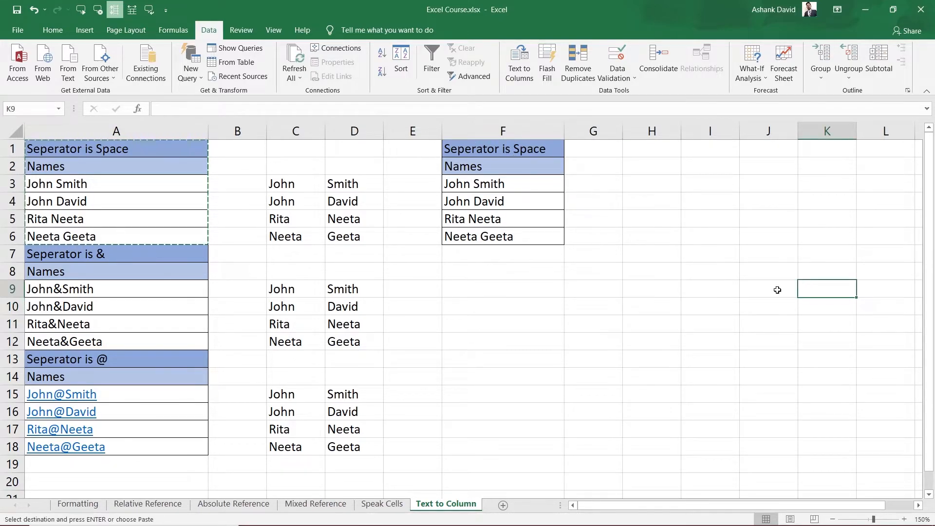
pyautogui.doubleClick(524, 337)
pyautogui.moveTo(480, 183); pyautogui.dragTo(490, 236)
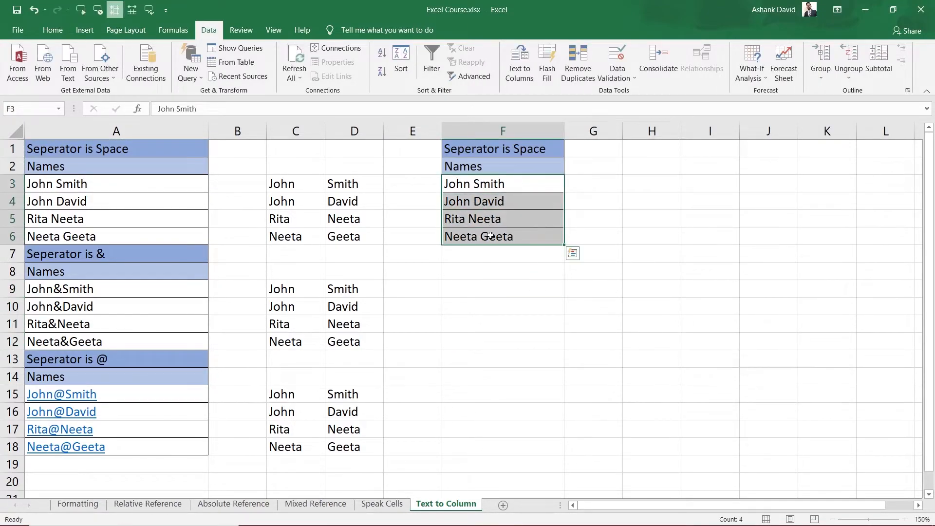
pyautogui.click(514, 78)
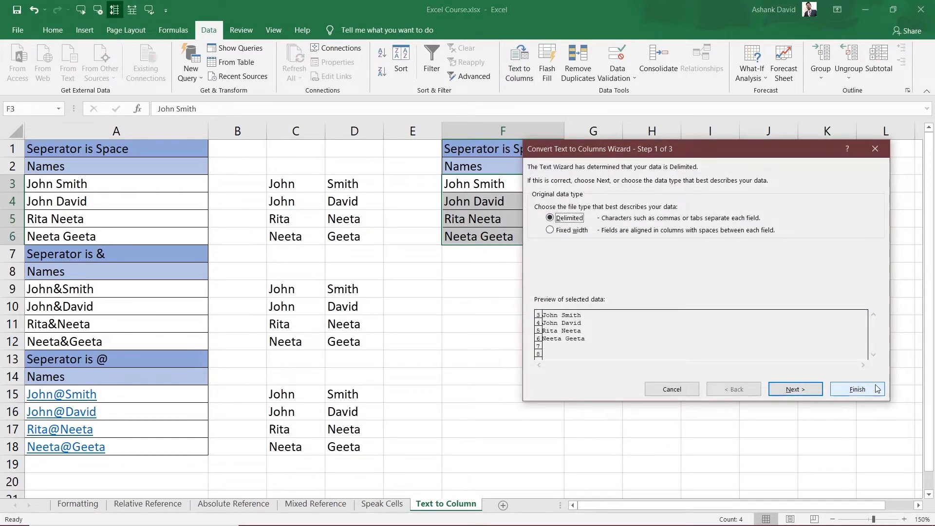
pyautogui.click(672, 389)
pyautogui.click(622, 247)
pyautogui.moveTo(474, 189); pyautogui.dragTo(484, 235)
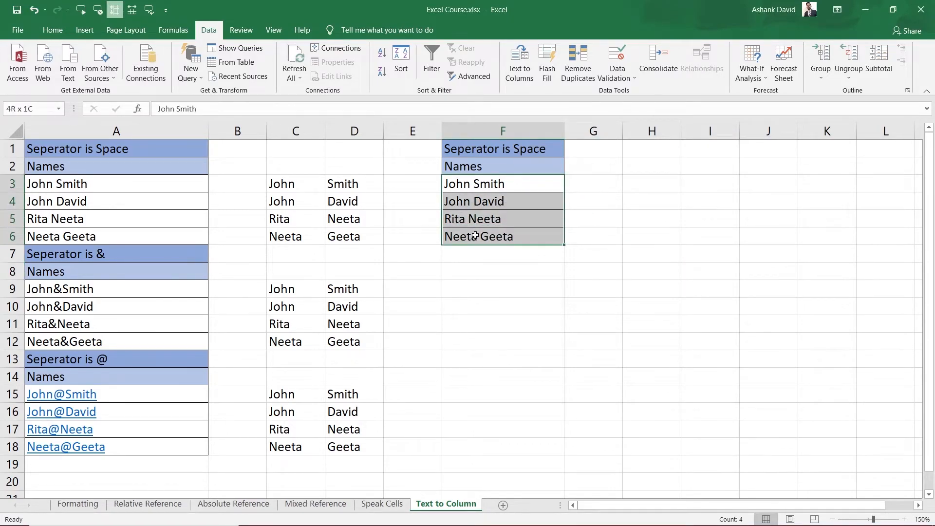
pyautogui.click(524, 70)
pyautogui.moveTo(647, 145); pyautogui.dragTo(165, 123)
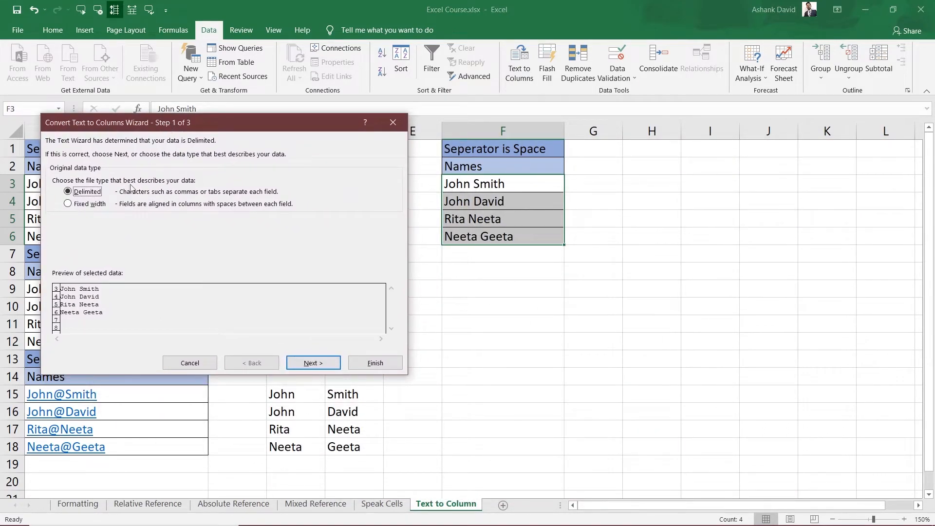
pyautogui.click(72, 205)
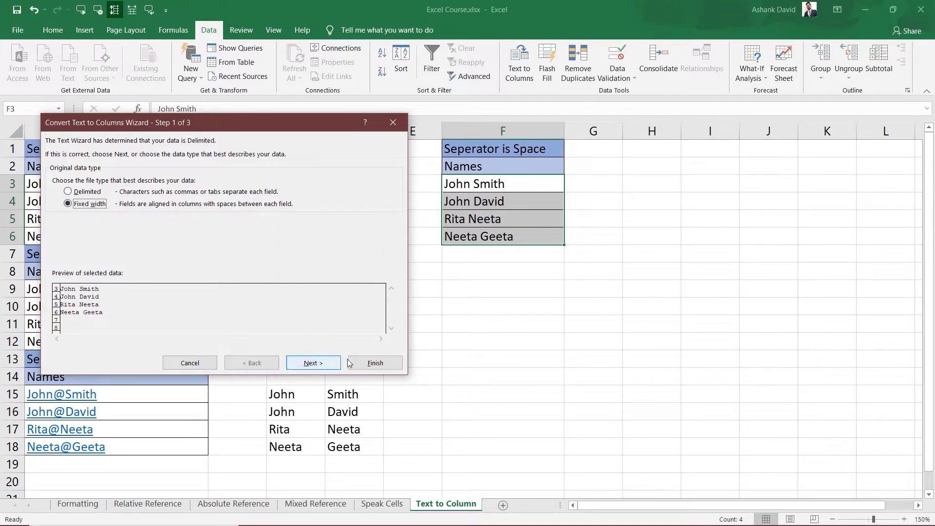
pyautogui.click(177, 366)
# Remove the space between the first and last name in each of the cells F3 to F6.
pyautogui.click(495, 185)
pyautogui.doubleClick(495, 184)
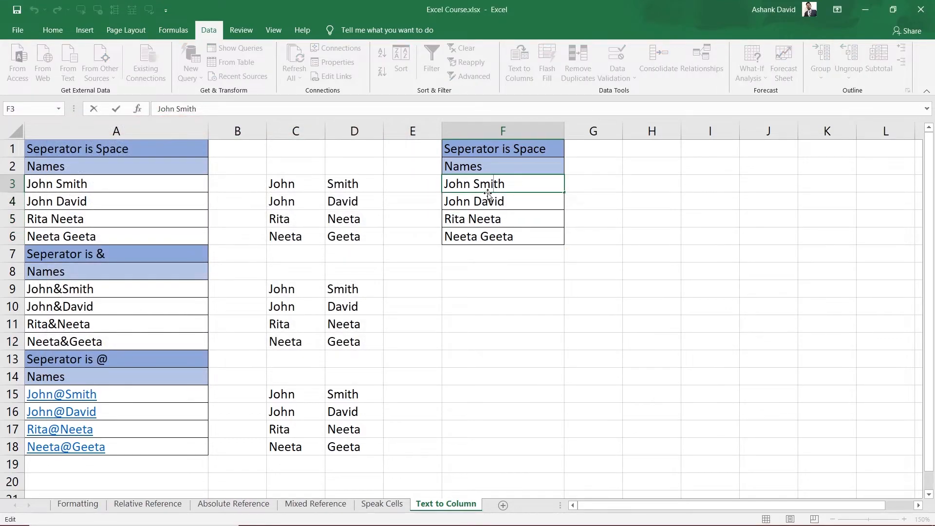
pyautogui.press('BackSpace')
pyautogui.click(497, 242)
pyautogui.doubleClick(475, 203)
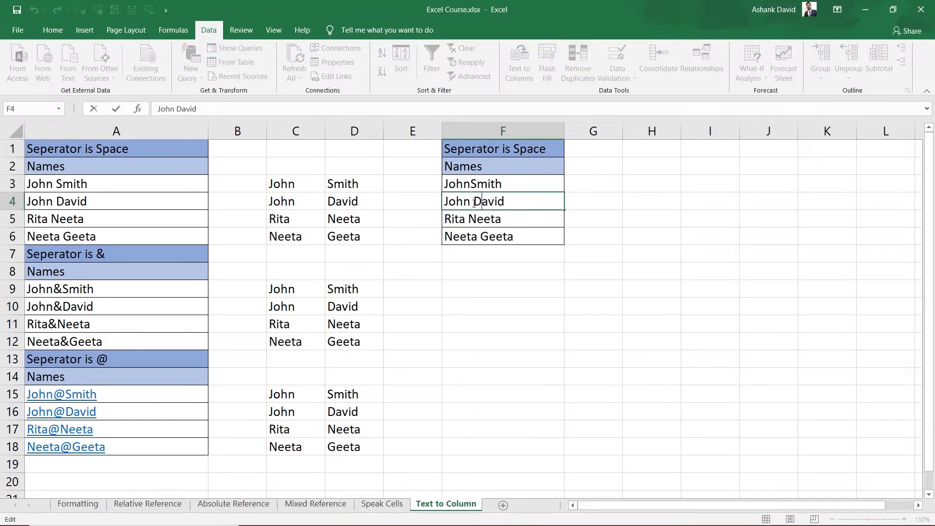
pyautogui.press('Delete')
pyautogui.doubleClick(472, 218)
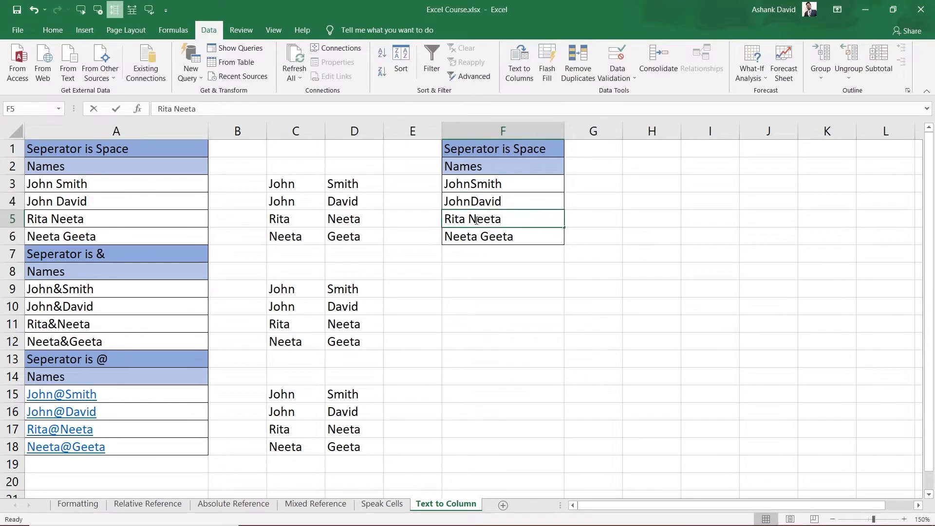
pyautogui.press('BackSpace')
pyautogui.click(487, 237)
pyautogui.doubleClick(480, 237)
pyautogui.press('BackSpace')
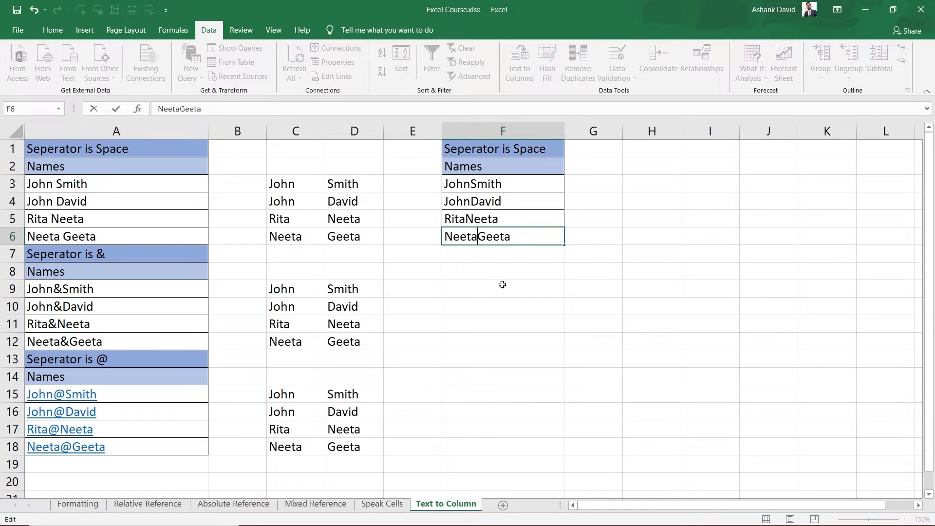
# Change the heading in F1 to "No Seperator".
pyautogui.click(519, 150)
pyautogui.doubleClick(519, 150)
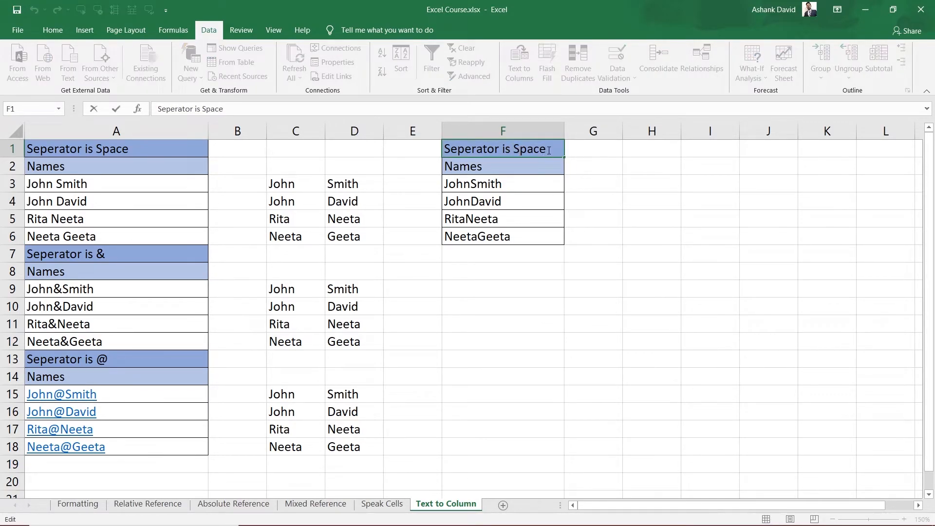
pyautogui.moveTo(549, 150); pyautogui.dragTo(500, 151)
pyautogui.press('BackSpace')
pyautogui.click(618, 339)
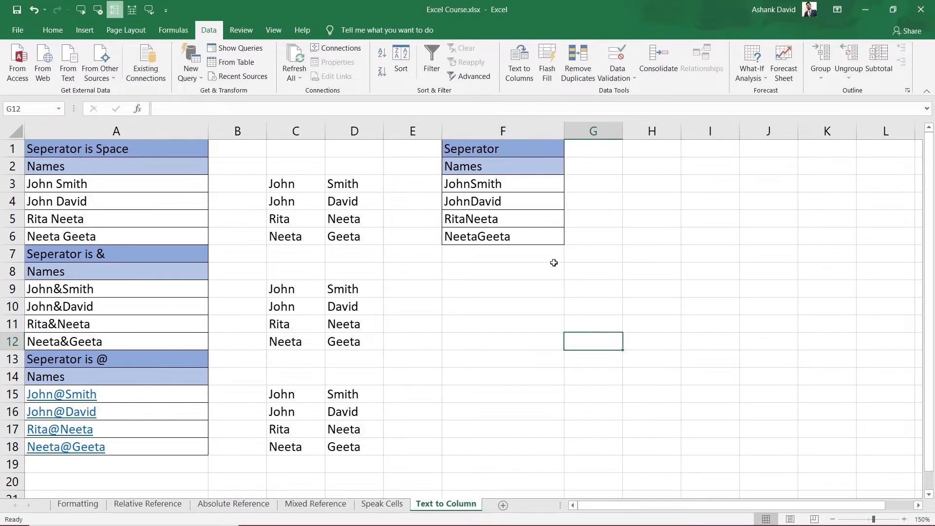
pyautogui.doubleClick(450, 150)
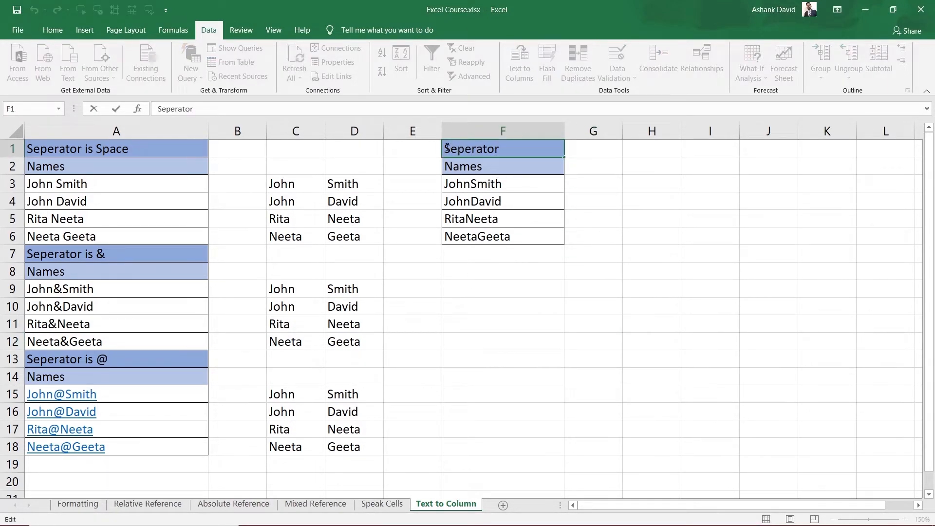
pyautogui.write('No')
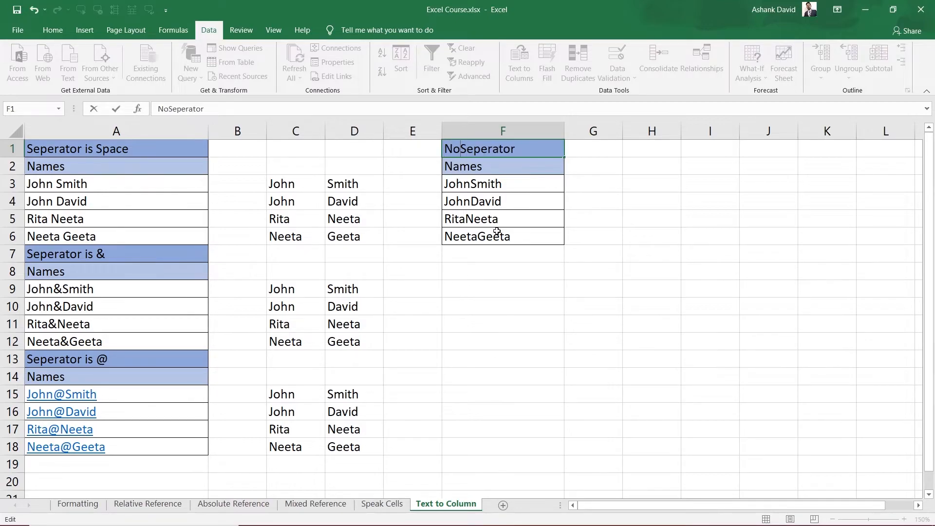
pyautogui.click(808, 390)
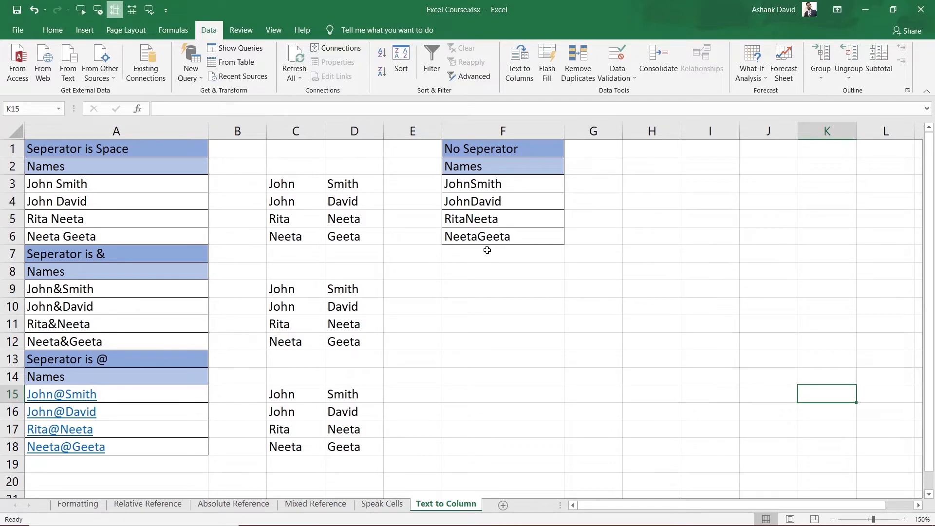
# Start a Text to Columns conversion of F3:F6 using the Fixed width data type, up to setting the column breaks.
pyautogui.moveTo(491, 185); pyautogui.dragTo(493, 235)
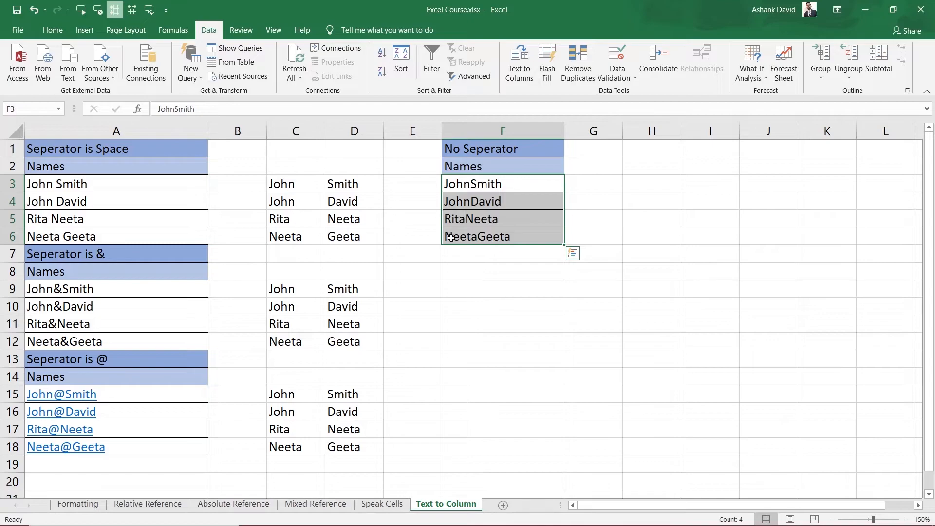
pyautogui.click(516, 77)
pyautogui.moveTo(214, 131); pyautogui.dragTo(198, 133)
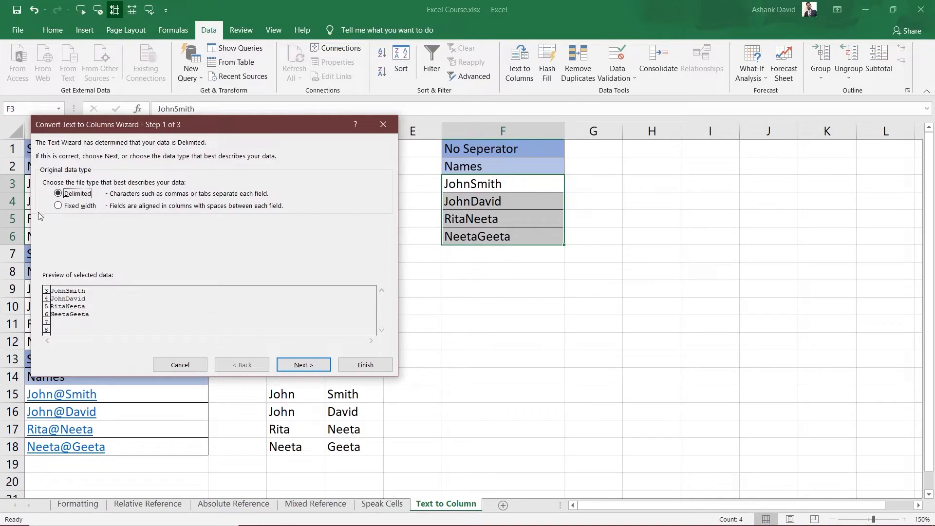
pyautogui.click(65, 207)
pyautogui.click(311, 368)
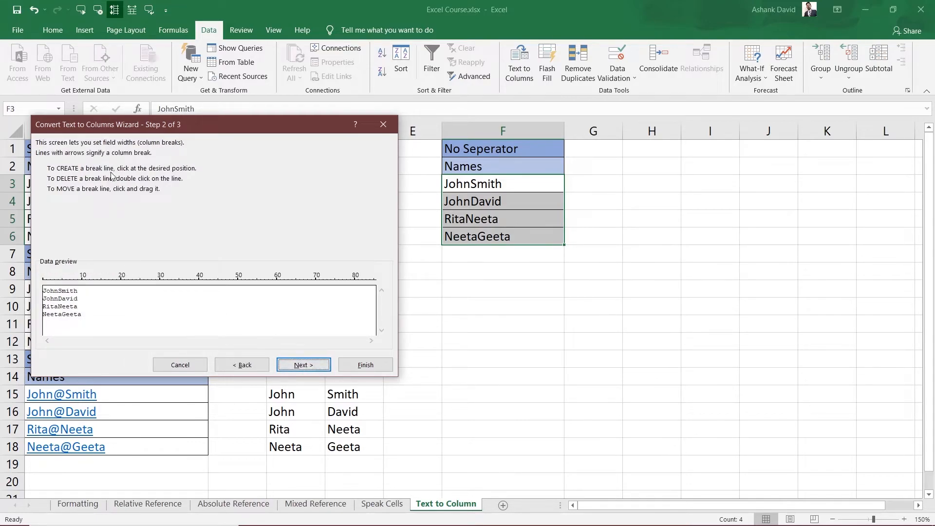
pyautogui.moveTo(131, 128); pyautogui.dragTo(144, 127)
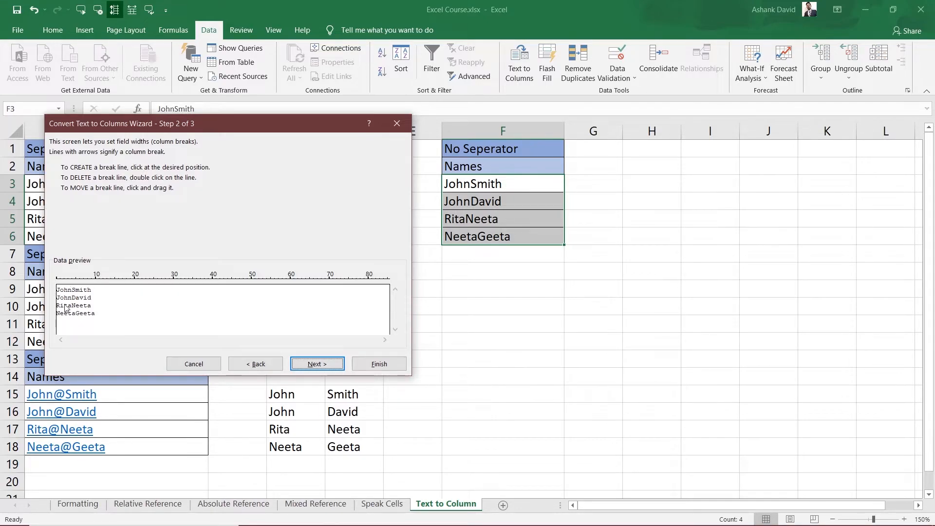
# Try out column break lines at several positions within and beyond the names in the data preview.
pyautogui.click(71, 292)
pyautogui.moveTo(72, 297); pyautogui.dragTo(119, 302)
pyautogui.click(154, 304)
pyautogui.click(79, 295)
pyautogui.click(60, 298)
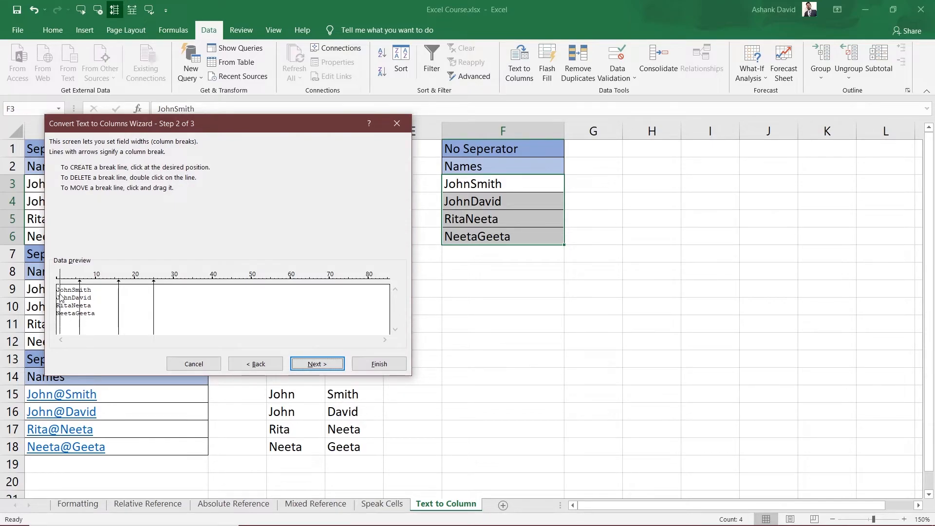
pyautogui.click(71, 305)
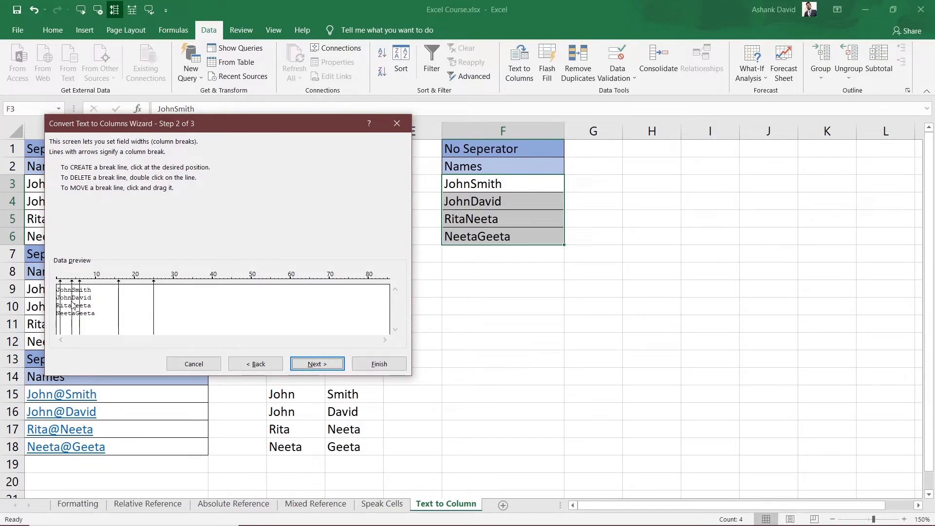
# Remove all the trial break lines from the data preview.
pyautogui.doubleClick(153, 307)
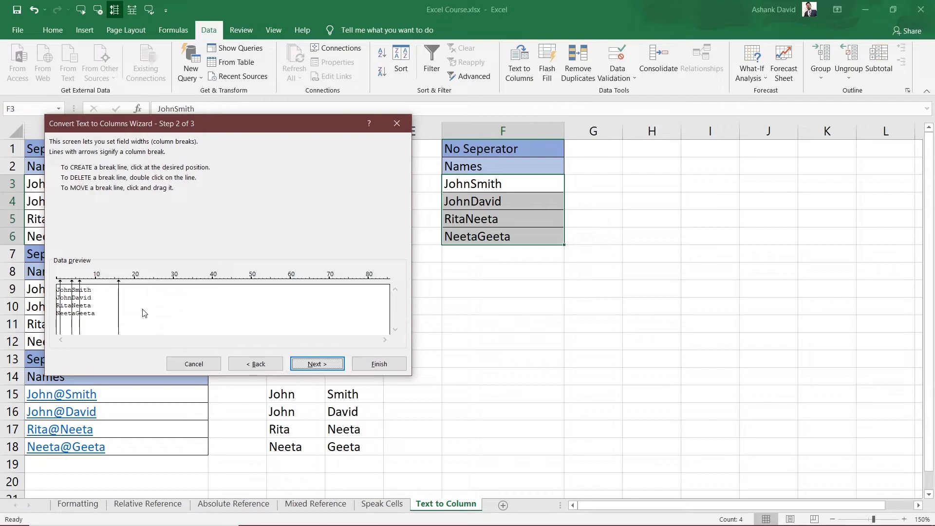
pyautogui.doubleClick(119, 314)
pyautogui.moveTo(80, 313); pyautogui.dragTo(76, 306)
pyautogui.doubleClick(72, 301)
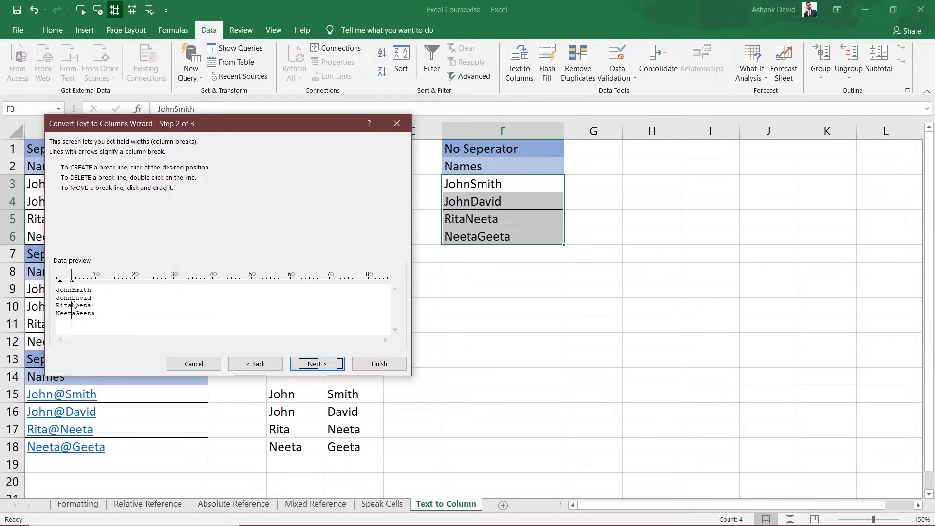
pyautogui.doubleClick(63, 303)
pyautogui.doubleClick(61, 302)
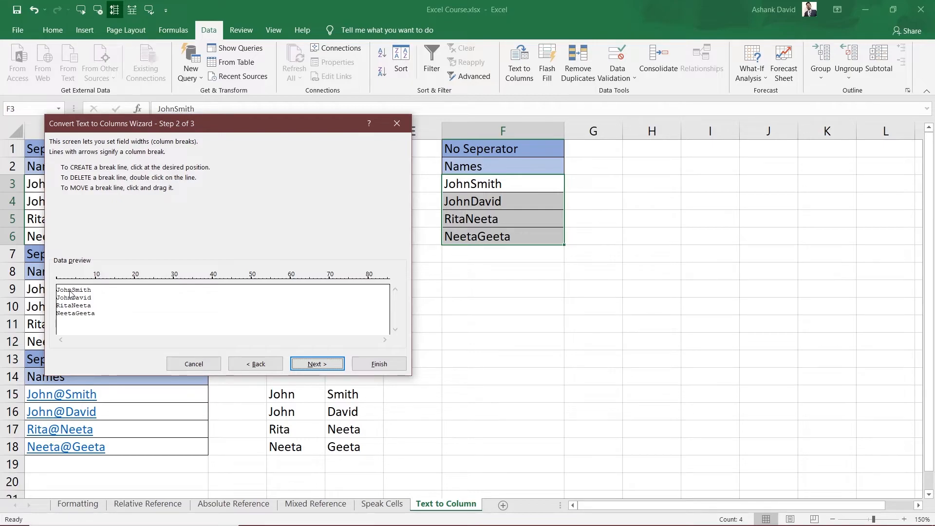
# Add one column break after the fourth character and check both parts in the preview of the final wizard step.
pyautogui.click(72, 298)
pyautogui.click(319, 365)
pyautogui.click(68, 304)
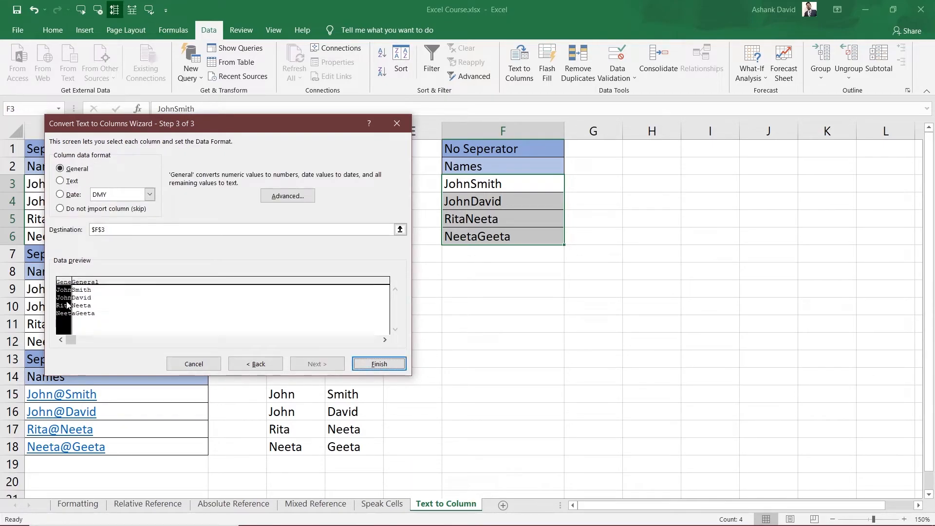
pyautogui.click(99, 302)
pyautogui.click(59, 307)
pyautogui.click(83, 312)
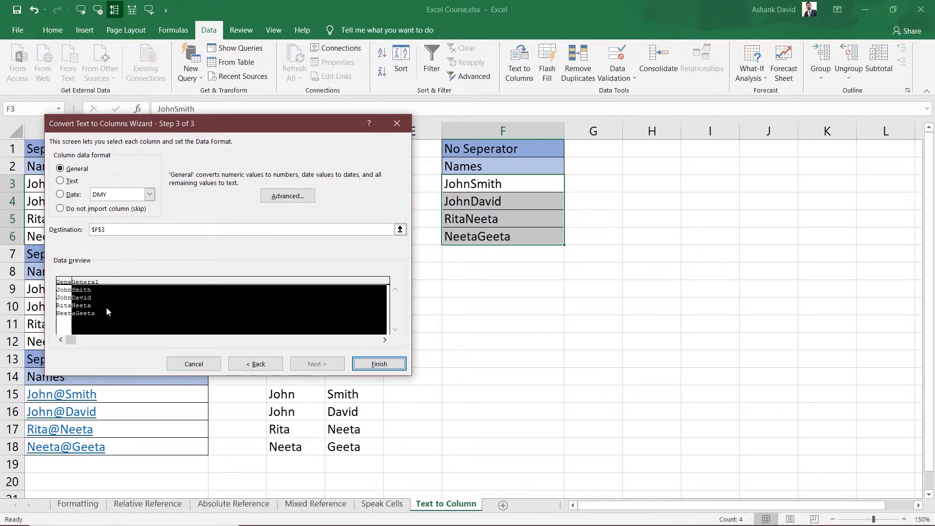
pyautogui.click(66, 308)
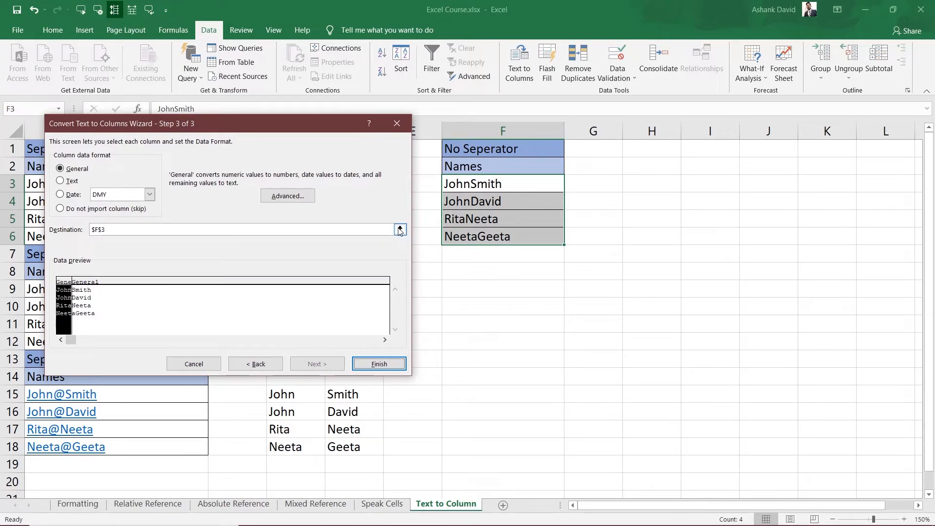
# Set the destination of the split names to H3 and finish the conversion.
pyautogui.moveTo(221, 130); pyautogui.dragTo(214, 131)
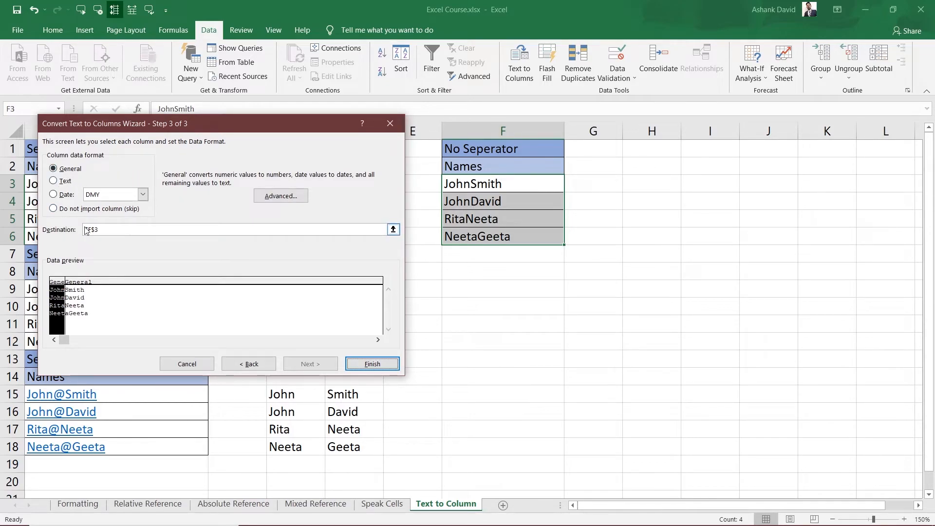
pyautogui.click(394, 232)
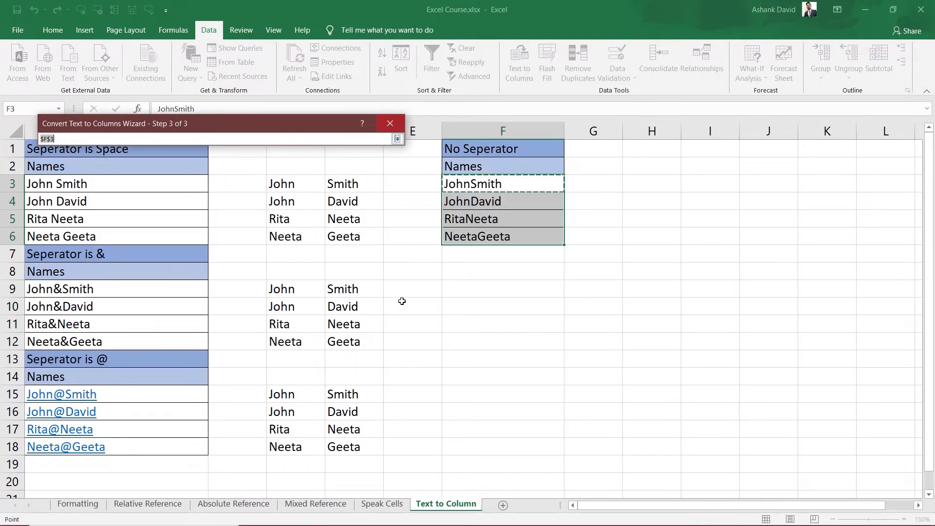
pyautogui.click(646, 183)
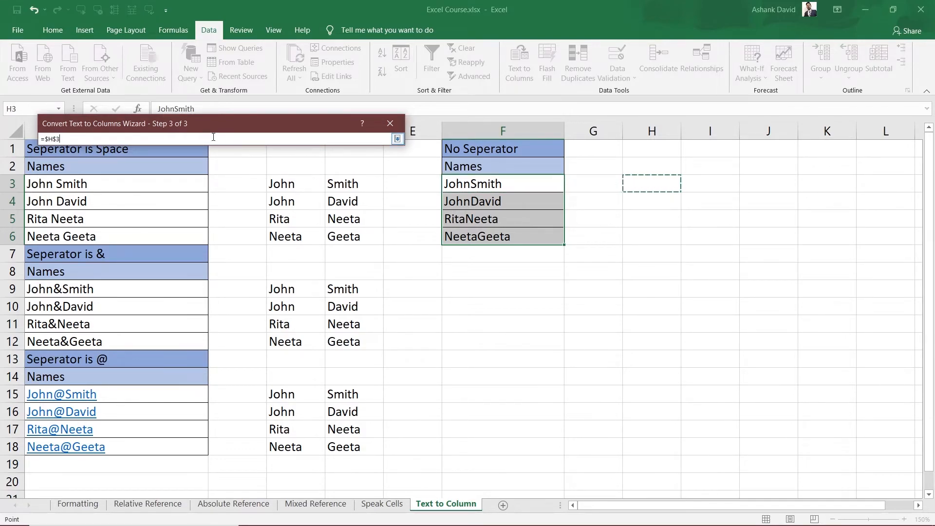
pyautogui.click(398, 139)
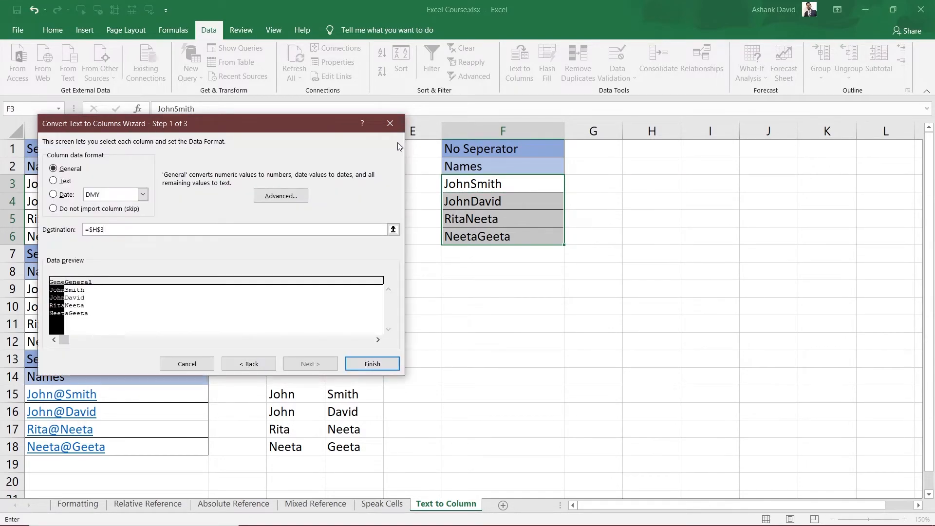
pyautogui.click(373, 364)
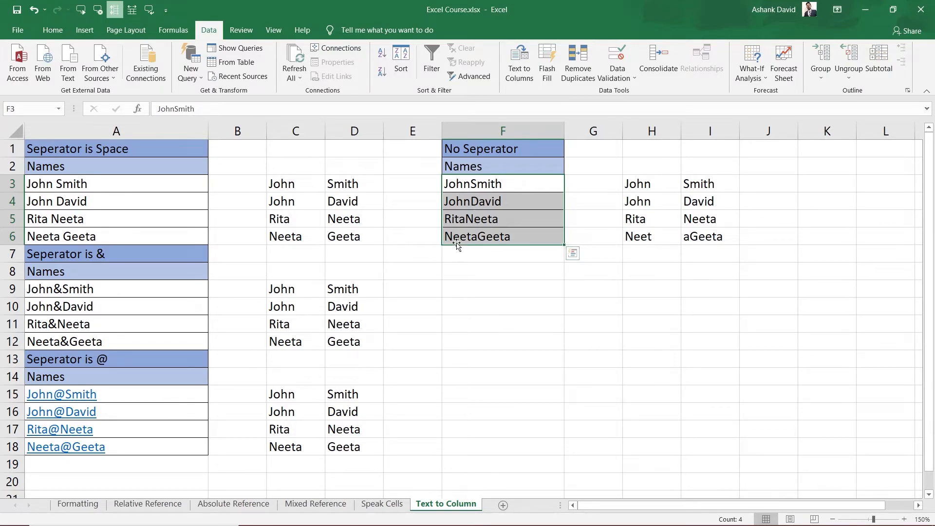
# Compare the split names in H3:I6 with the originals in F3:F6, especially the last row.
pyautogui.click(649, 239)
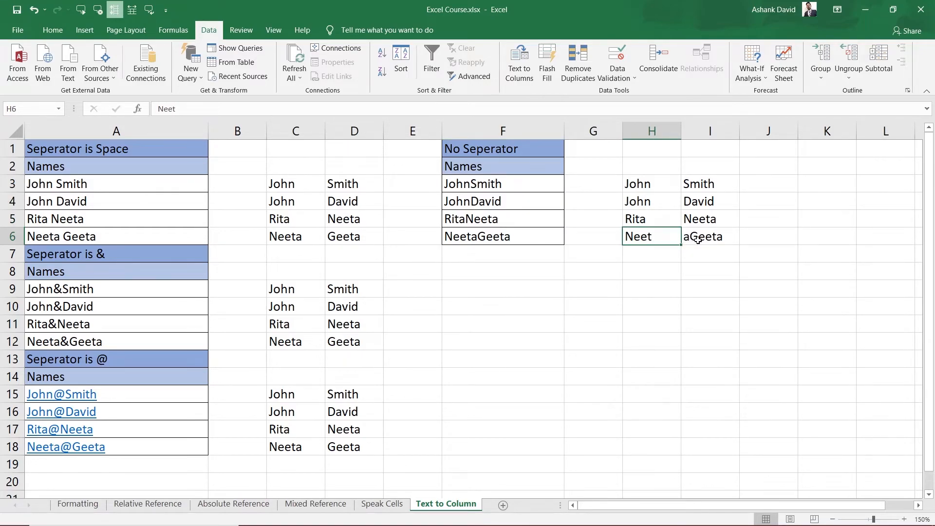
pyautogui.moveTo(466, 188); pyautogui.dragTo(480, 217)
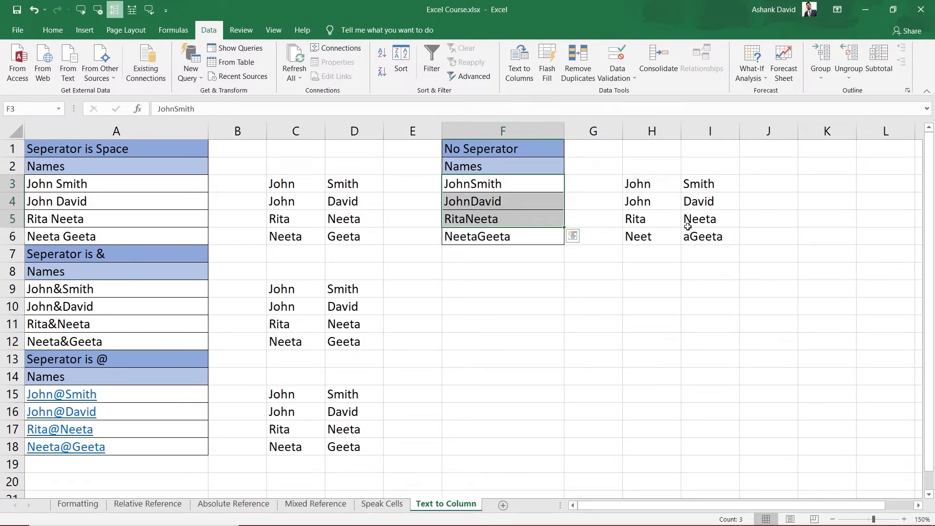
pyautogui.click(475, 238)
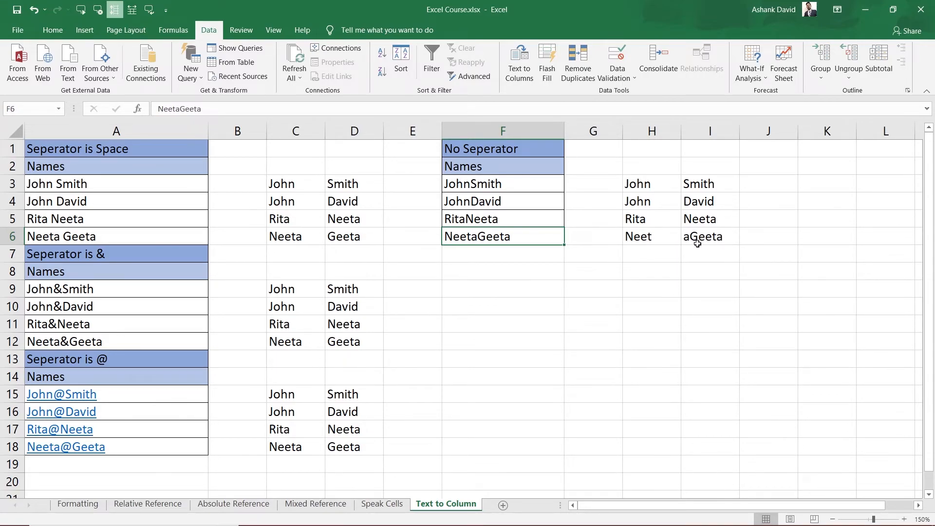
pyautogui.click(677, 253)
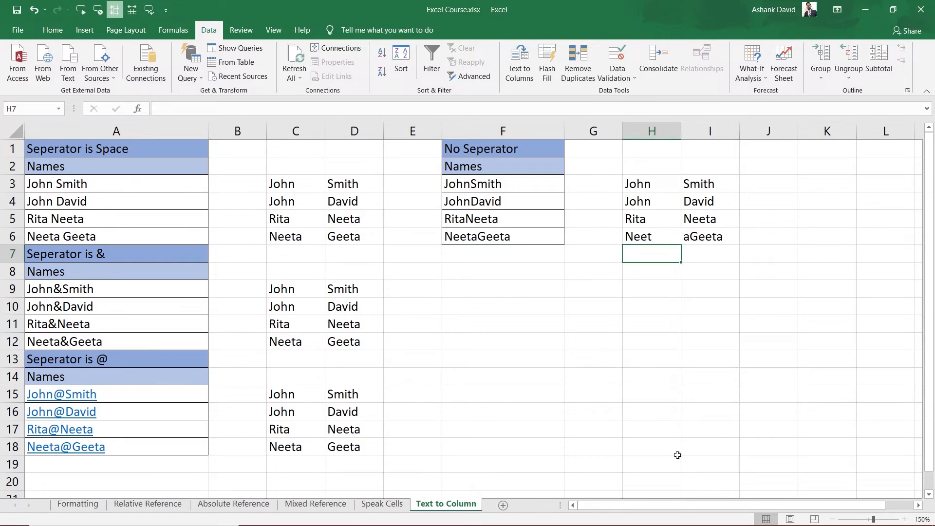
pyautogui.click(678, 453)
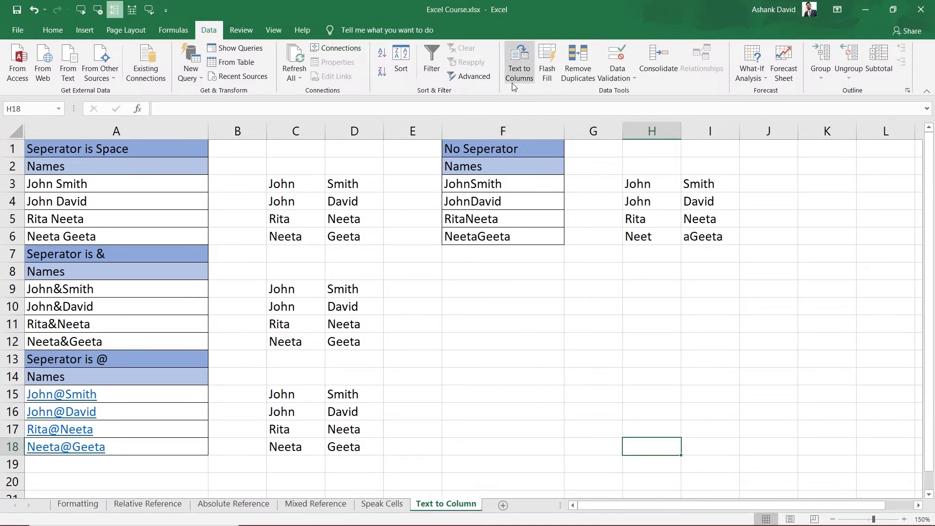
# Start another fixed-width Text to Columns conversion of the names in F3:F6.
pyautogui.moveTo(487, 185); pyautogui.dragTo(493, 240)
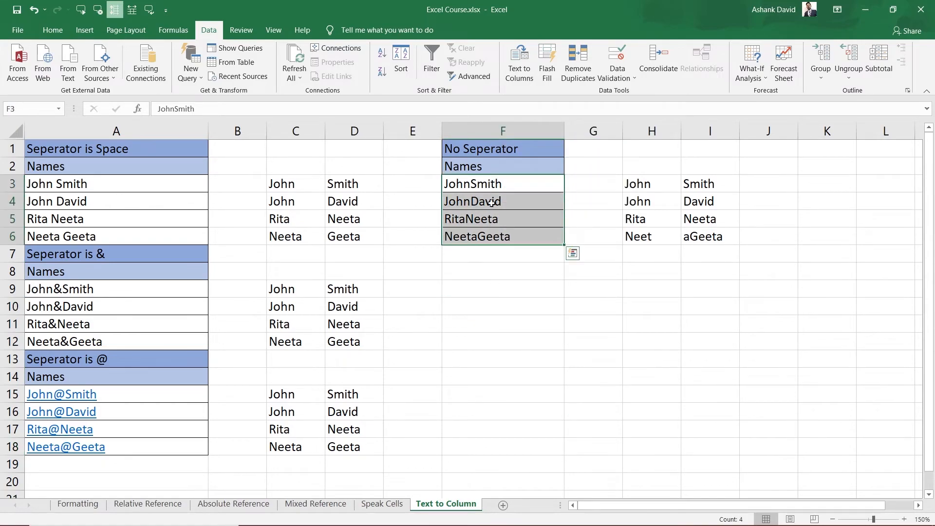
pyautogui.click(523, 78)
pyautogui.click(85, 205)
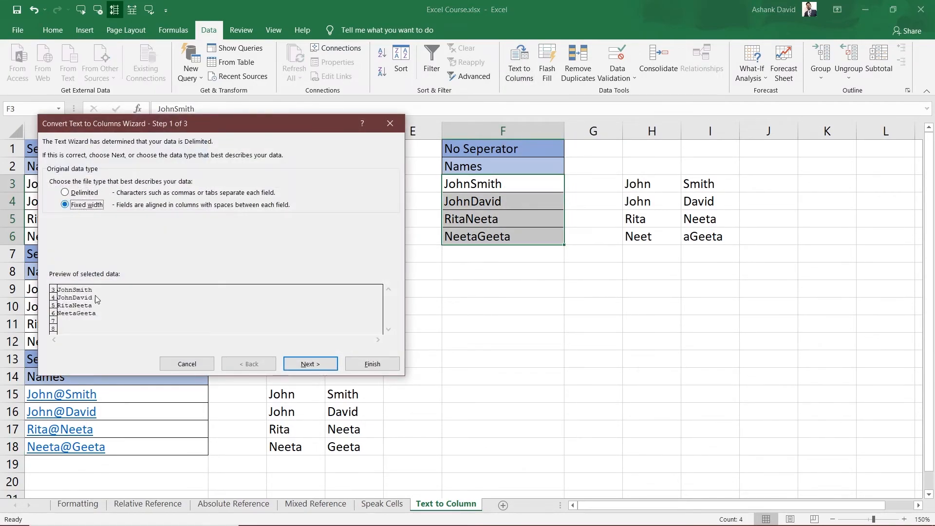
pyautogui.click(308, 366)
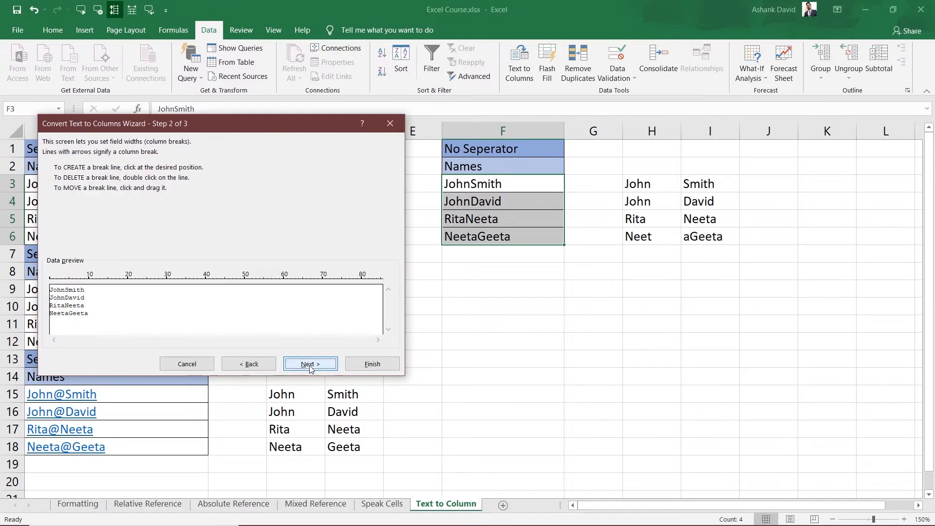
# Place column breaks after the first, fifth and eighth characters and check each part in the final wizard step's preview.
pyautogui.click(69, 305)
pyautogui.moveTo(69, 306)
pyautogui.mouseDown()
pyautogui.moveTo(77, 307)
pyautogui.moveTo(54, 309)
pyautogui.mouseUp()
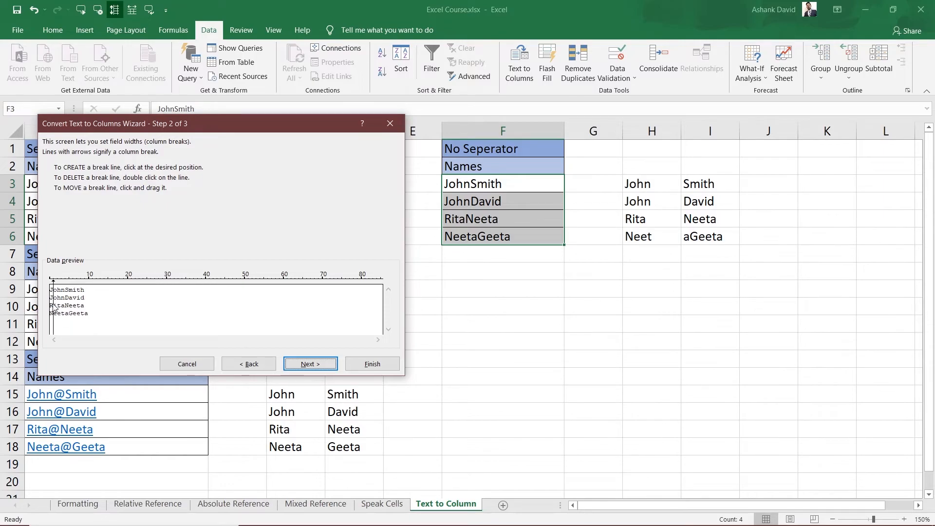
pyautogui.click(73, 288)
pyautogui.click(81, 301)
pyautogui.click(312, 365)
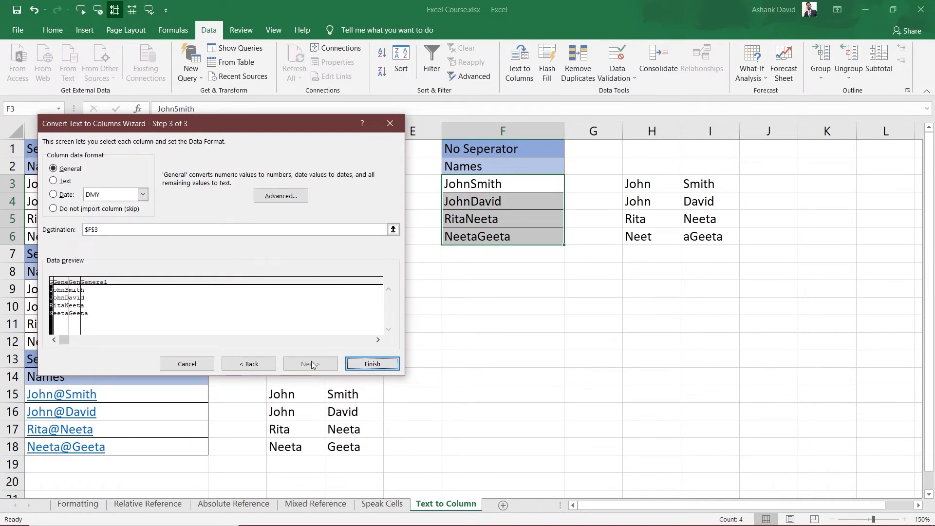
pyautogui.click(62, 307)
pyautogui.click(73, 311)
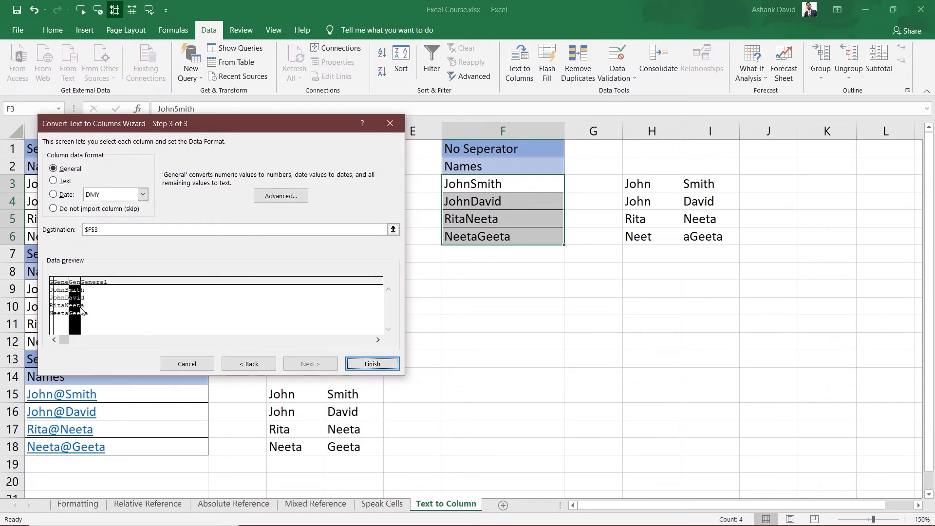
pyautogui.click(86, 309)
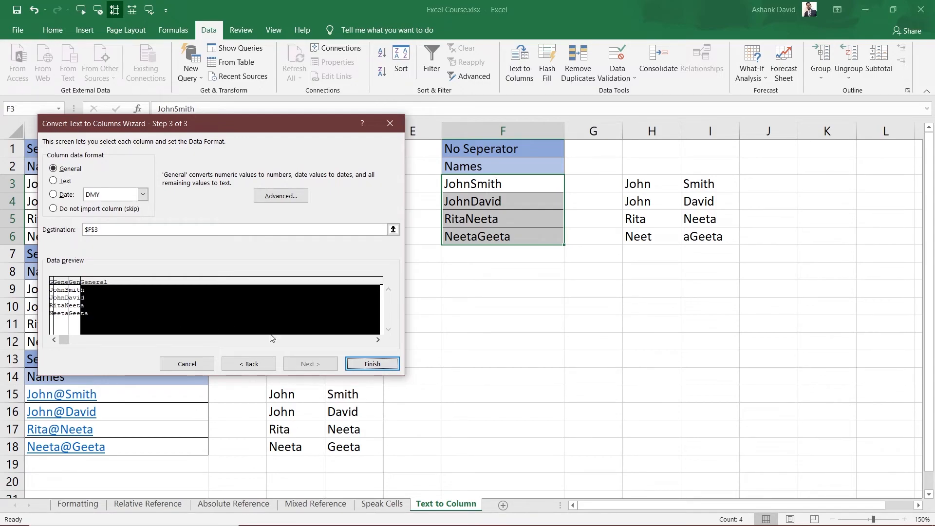
# Set the destination to G10, finish the conversion and deselect the source names.
pyautogui.click(393, 228)
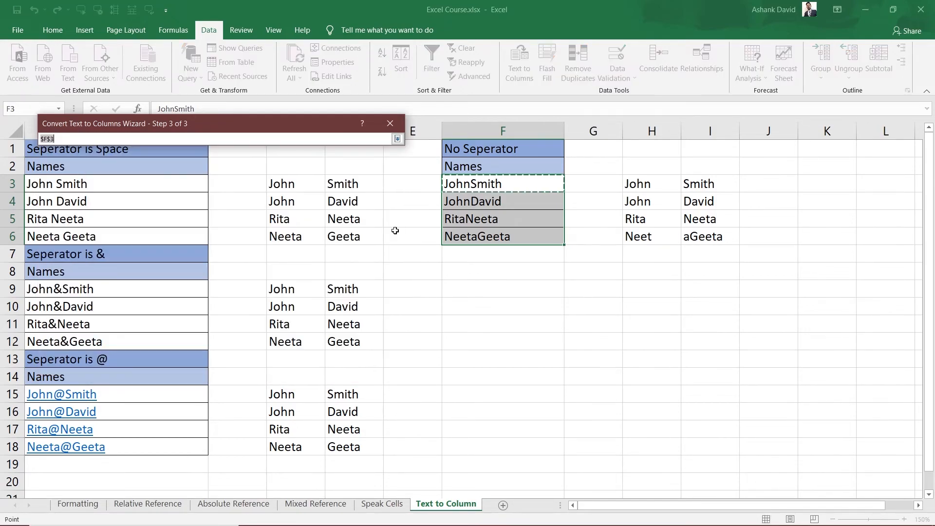
pyautogui.click(590, 307)
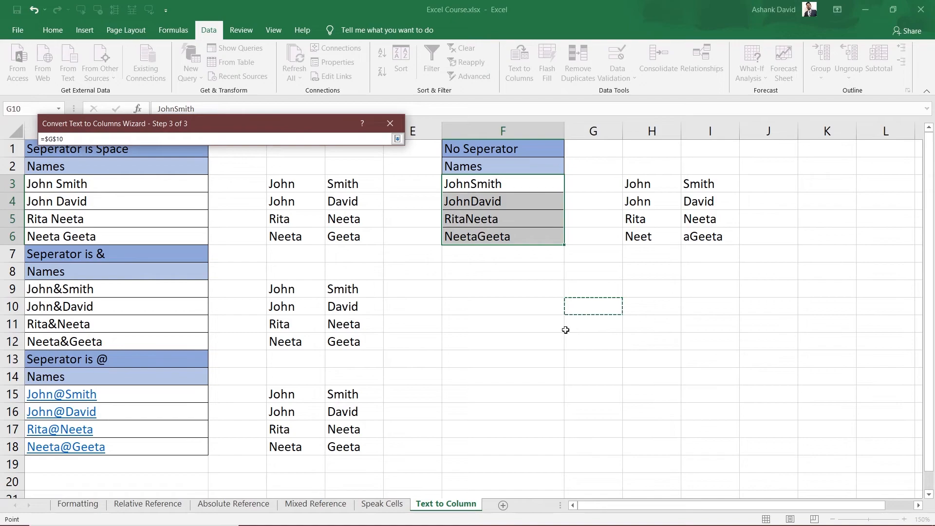
pyautogui.click(396, 140)
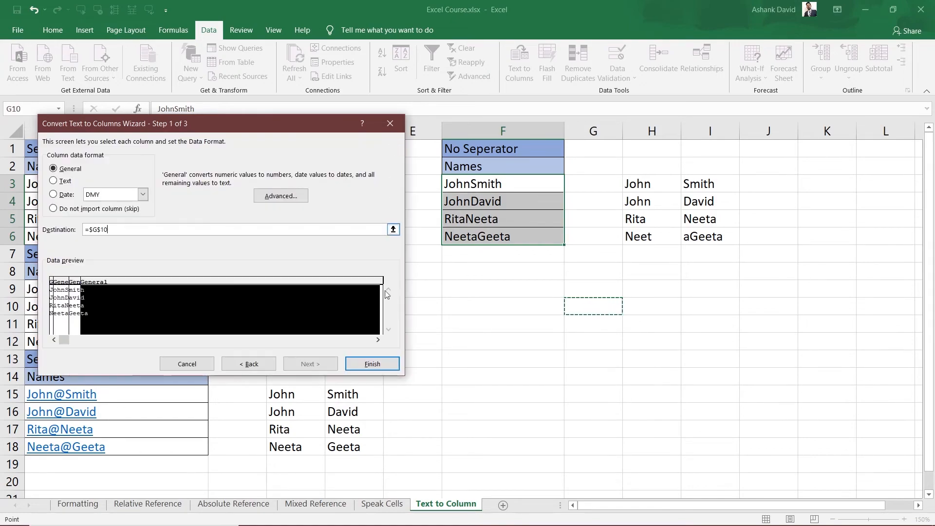
pyautogui.click(382, 364)
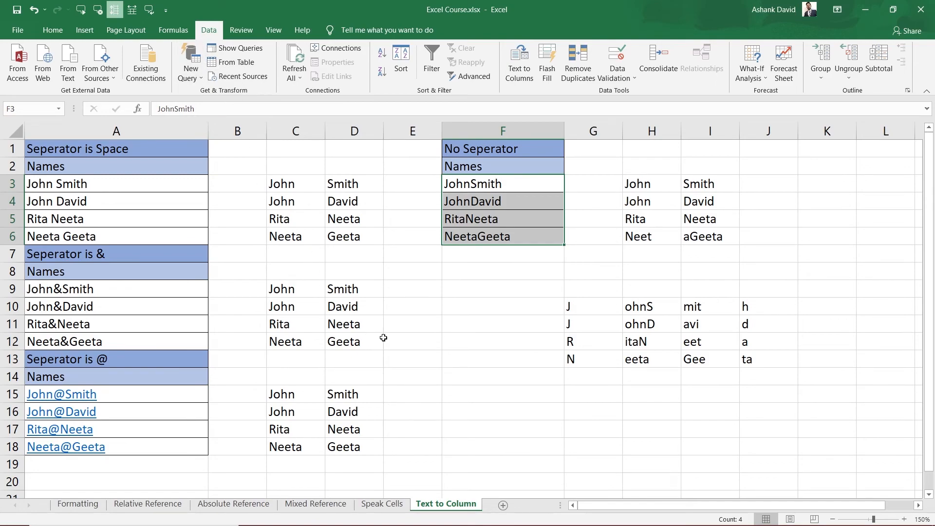
pyautogui.click(495, 395)
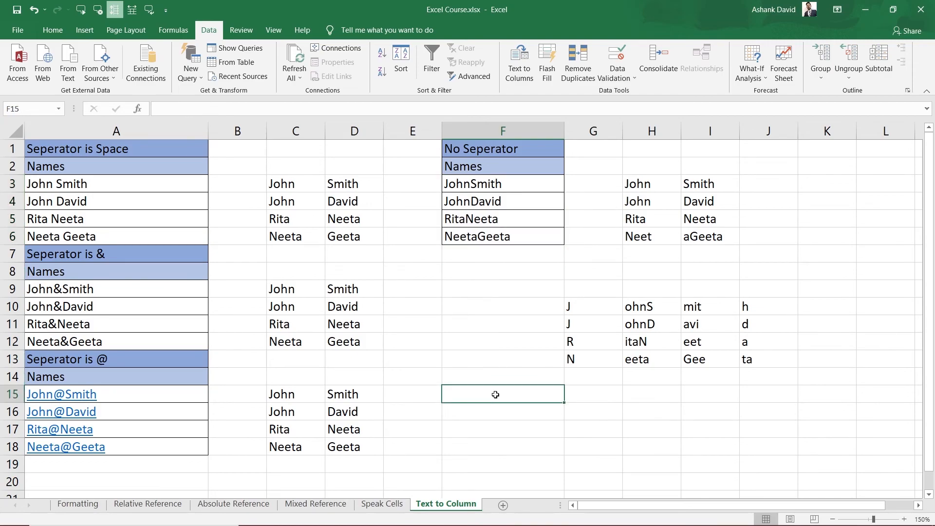